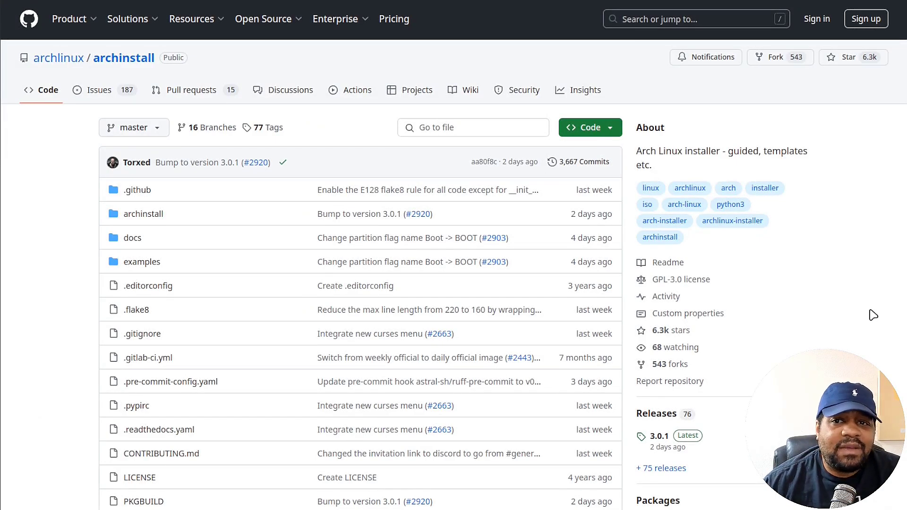
Scroll the archinstall repository page to inspect its Releases section showing 3.0.1.
{"action": "scroll", "coordinate": [868, 314], "scroll_direction": "down", "scroll_amount": 4}
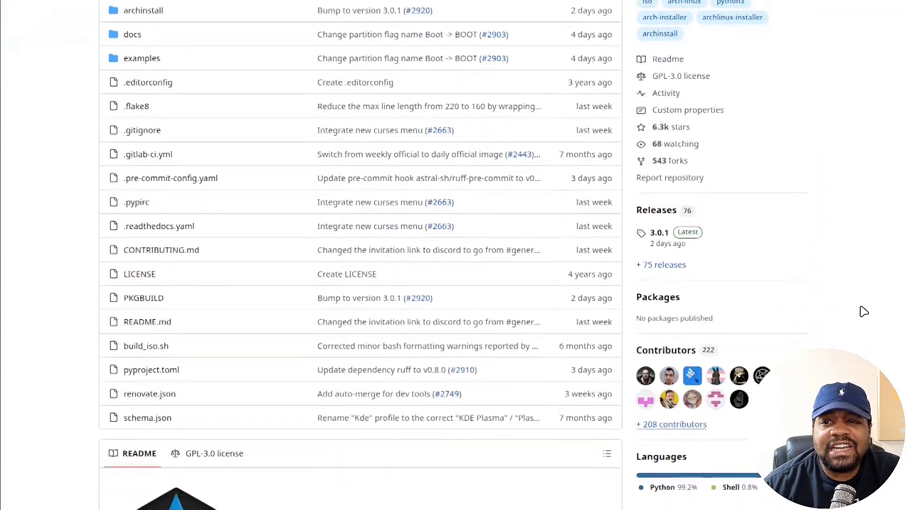
{"action": "scroll", "coordinate": [864, 312], "scroll_direction": "up", "scroll_amount": 4}
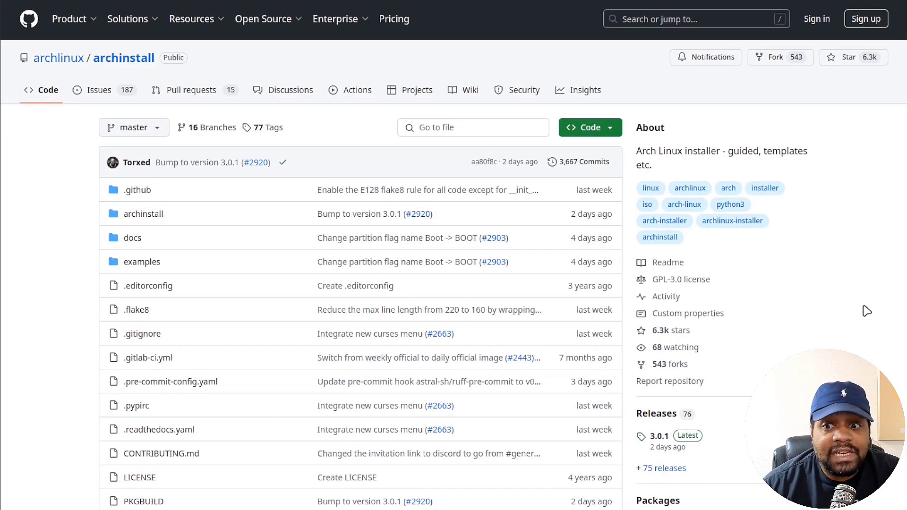
{"action": "scroll", "coordinate": [866, 310], "scroll_direction": "down", "scroll_amount": 2}
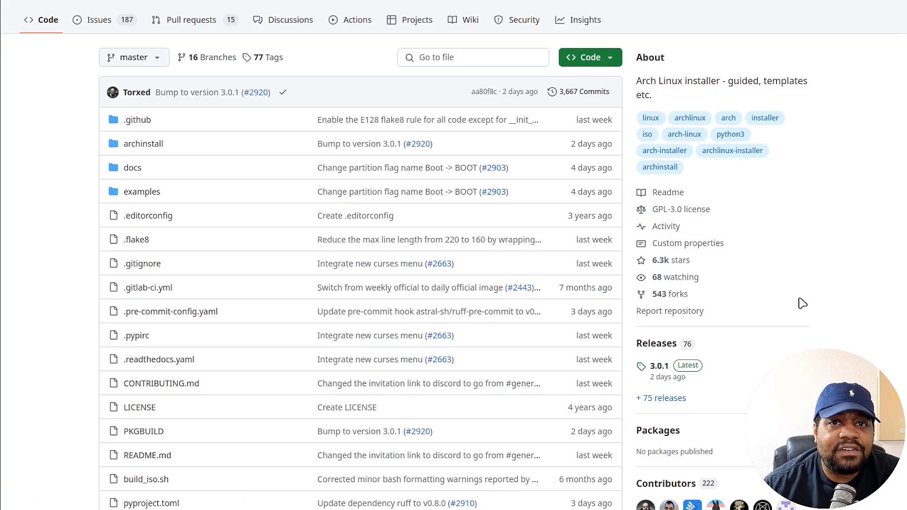
Glance at the Actions workflow runs, then return to Code and scroll to the Arch Installer README.
{"action": "left_click", "coordinate": [351, 19]}
{"action": "scroll", "coordinate": [331, 236], "scroll_direction": "down", "scroll_amount": 1}
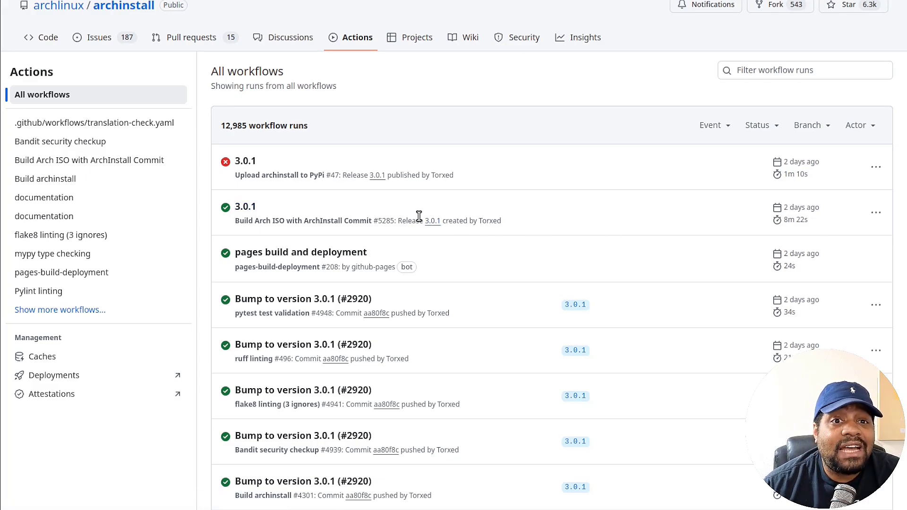
{"action": "left_click", "coordinate": [47, 42]}
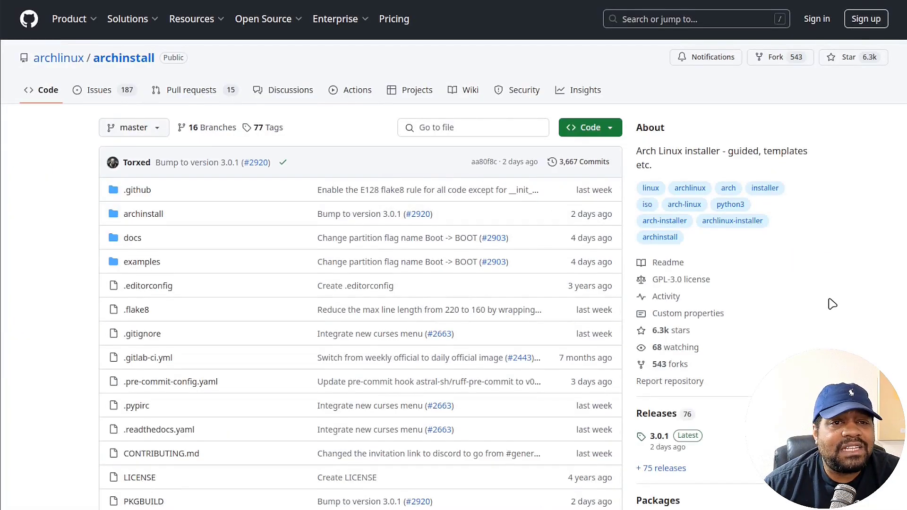
{"action": "scroll", "coordinate": [833, 304], "scroll_direction": "down", "scroll_amount": 3}
{"action": "scroll", "coordinate": [832, 303], "scroll_direction": "down", "scroll_amount": 5}
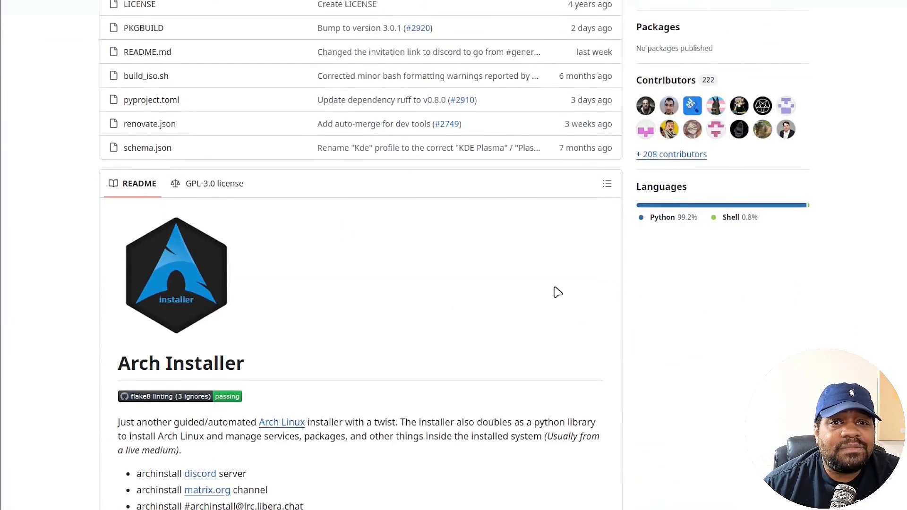
{"action": "scroll", "coordinate": [556, 292], "scroll_direction": "down", "scroll_amount": 3}
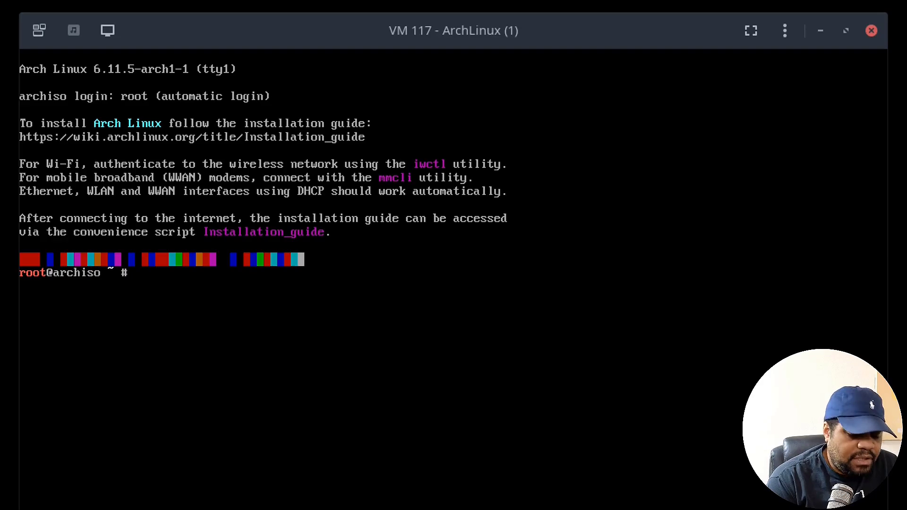
Run pacman -Qi archinstall to show the installed version 2.8.6-1.
{"action": "type", "text": "pacman"}
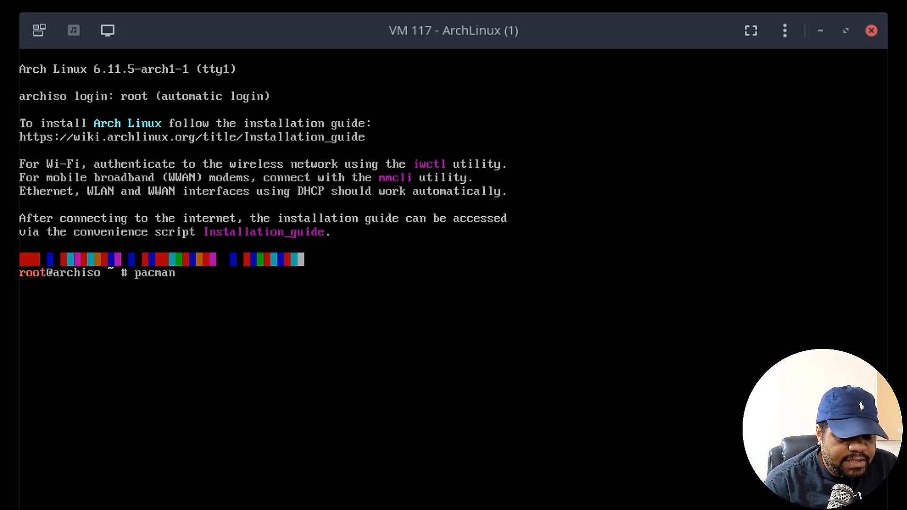
{"action": "type", "text": "Q"}
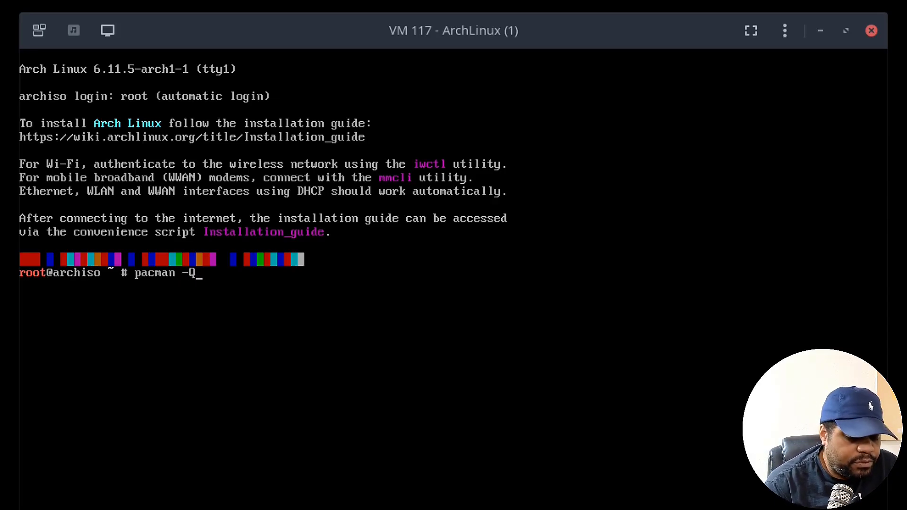
{"action": "type", "text": "i"}
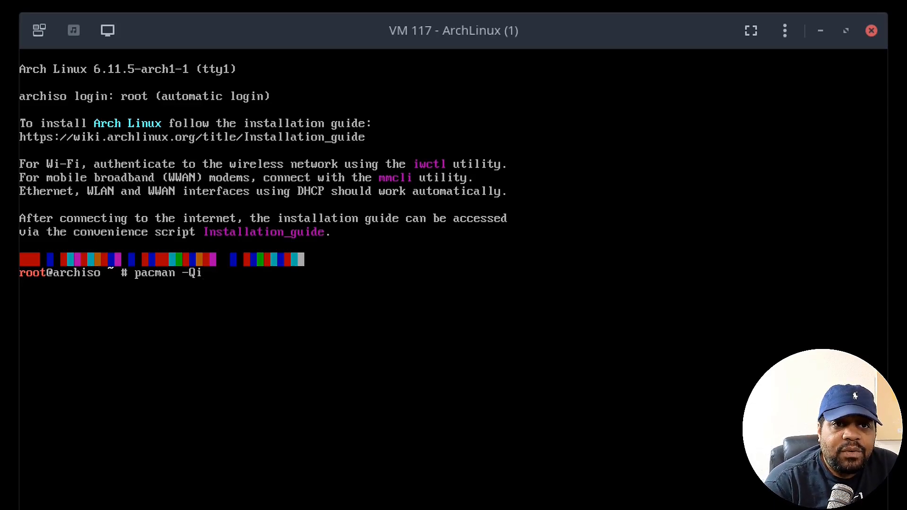
{"action": "type", "text": "arch"}
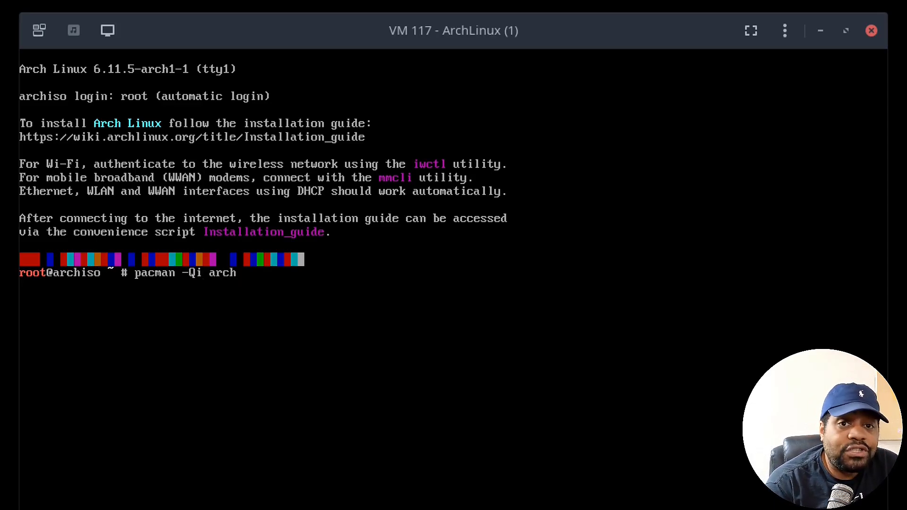
{"action": "type", "text": "install"}
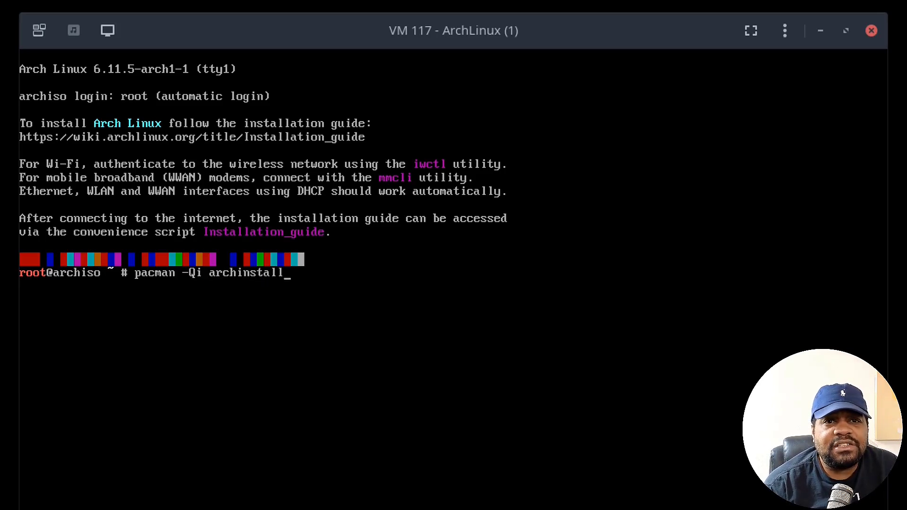
{"action": "key", "text": "Return"}
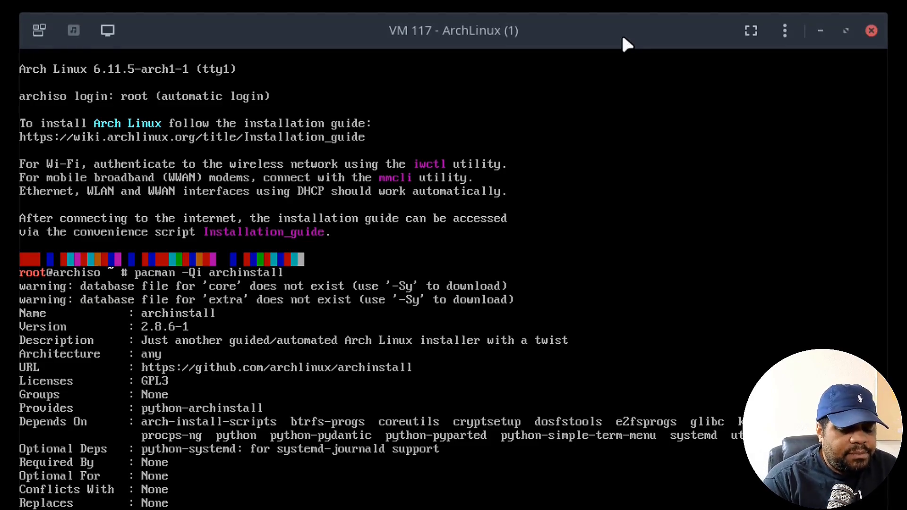
Clear the screen and upgrade archinstall to 3.0.1-1 with pacman -Sy archinstall, confirming with Y.
{"action": "key", "text": "ctrl+l"}
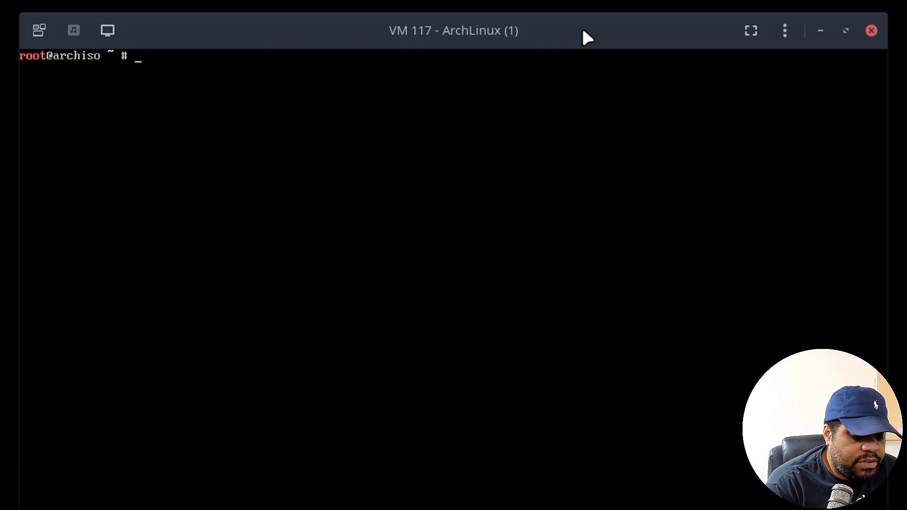
{"action": "type", "text": "pacman"}
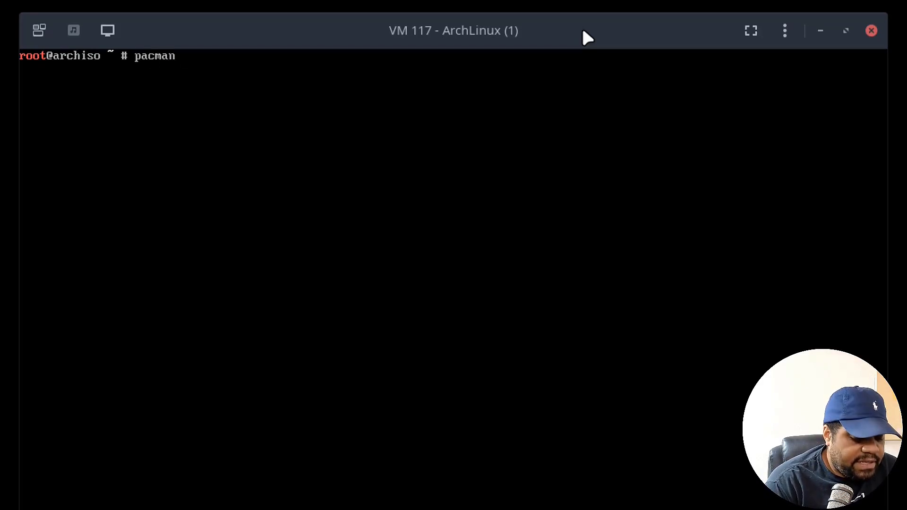
{"action": "type", "text": " -S"}
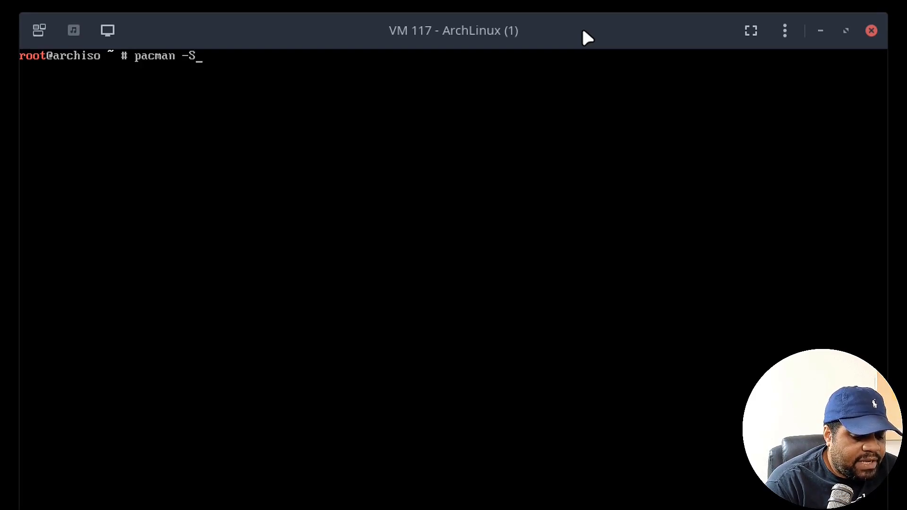
{"action": "type", "text": "y"}
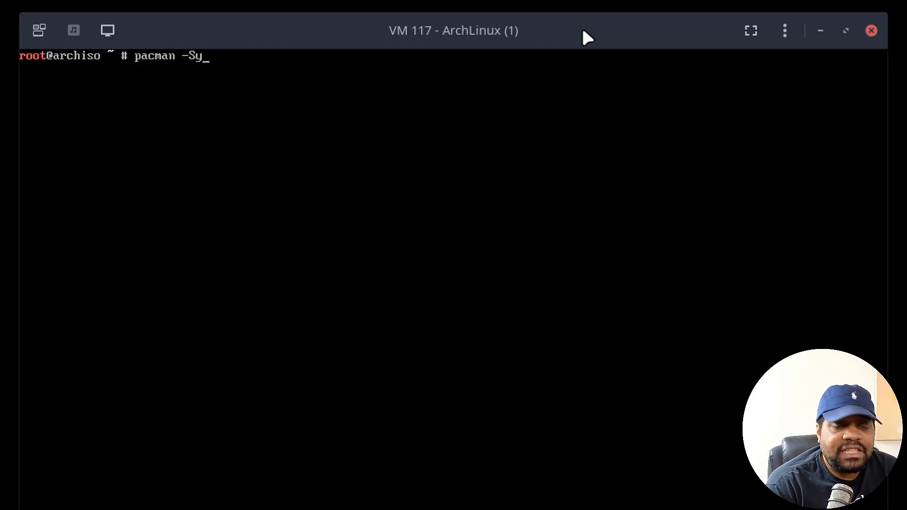
{"action": "type", "text": " archinstall"}
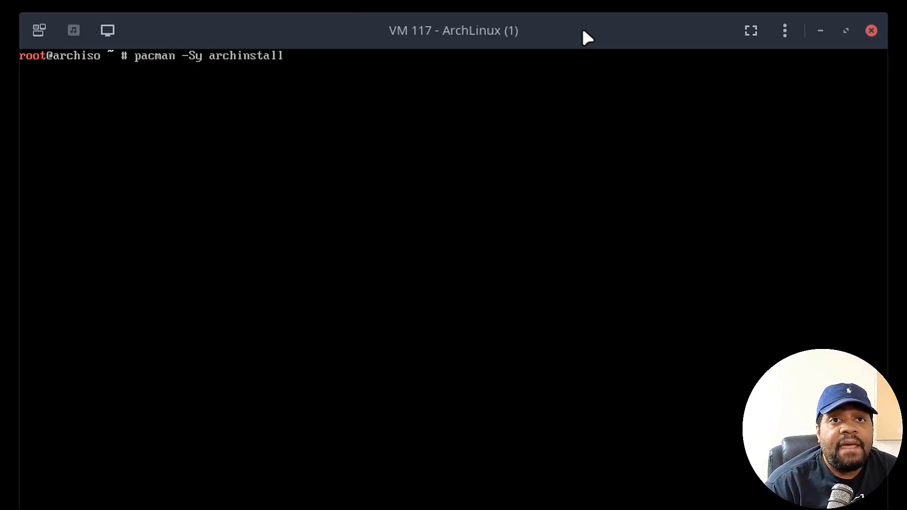
{"action": "key", "text": "Return"}
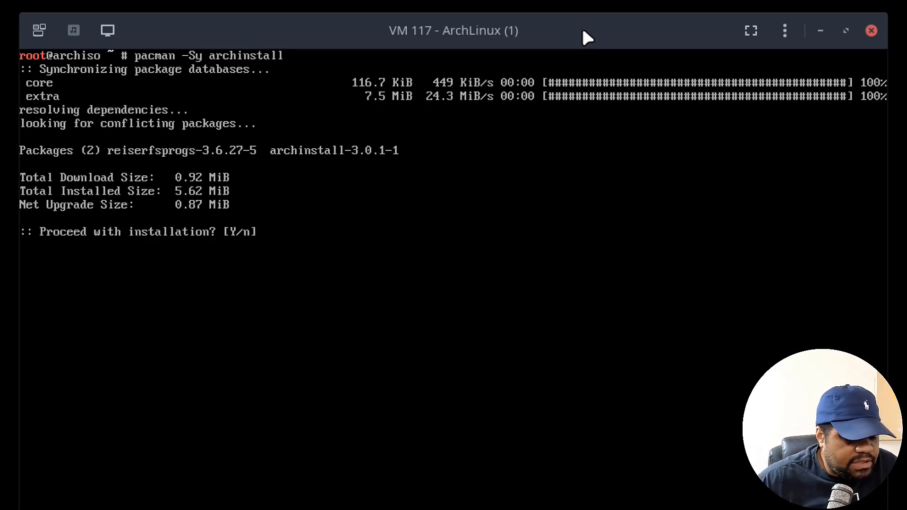
{"action": "type", "text": "Y"}
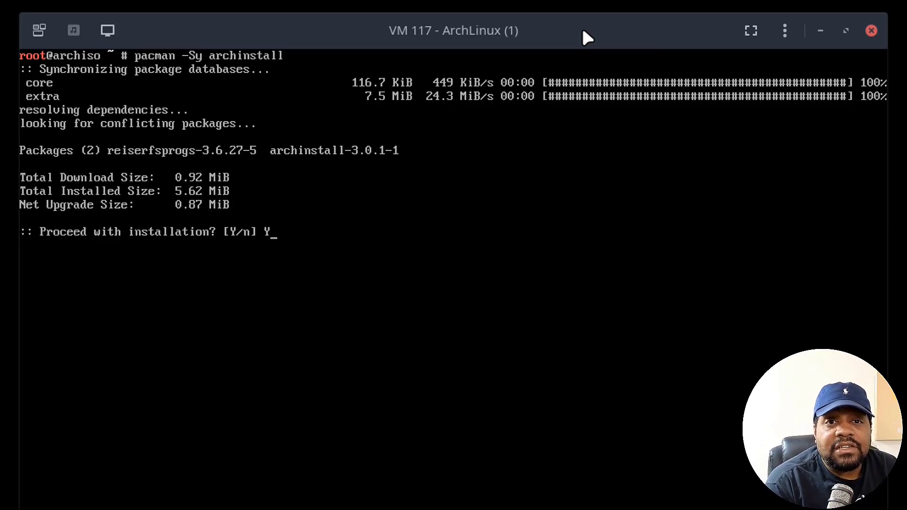
{"action": "key", "text": "Return"}
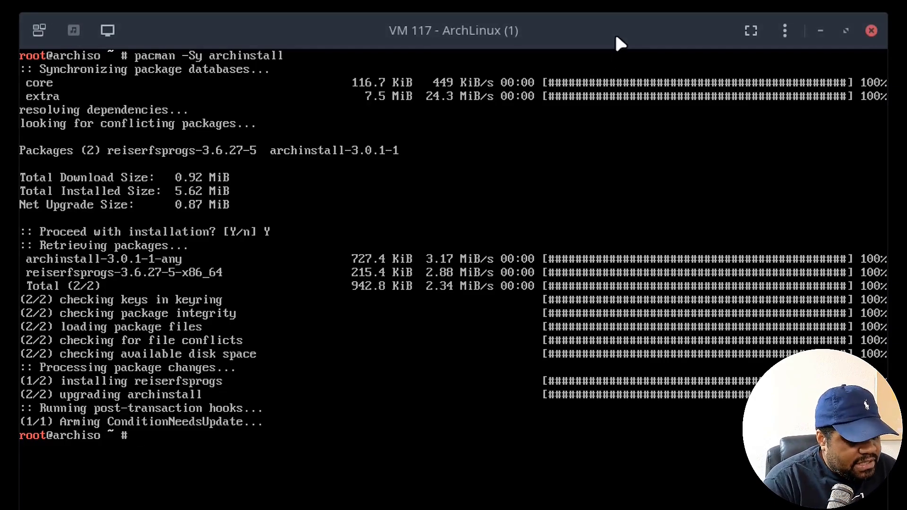
Launch archinstall 3.0.1 and open the Locales settings showing us, en_US and UTF-8.
{"action": "key", "text": "ctrl+l"}
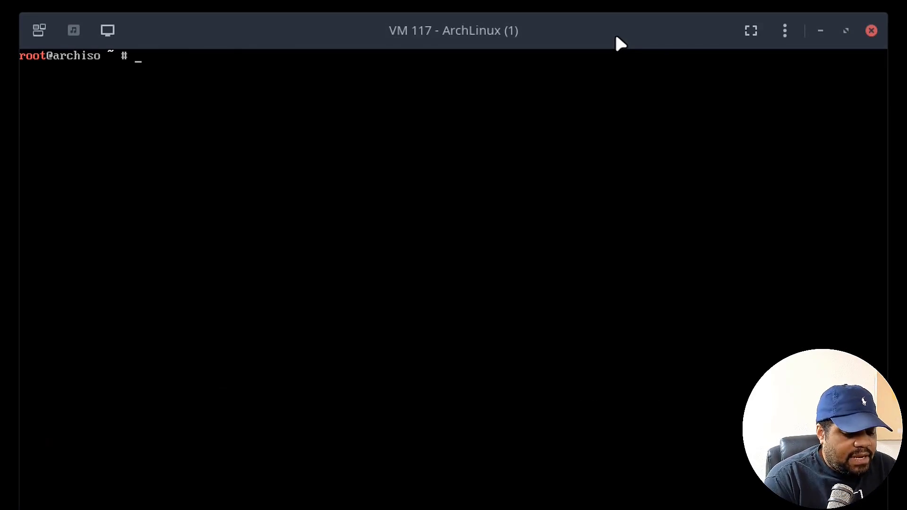
{"action": "type", "text": "archinstall"}
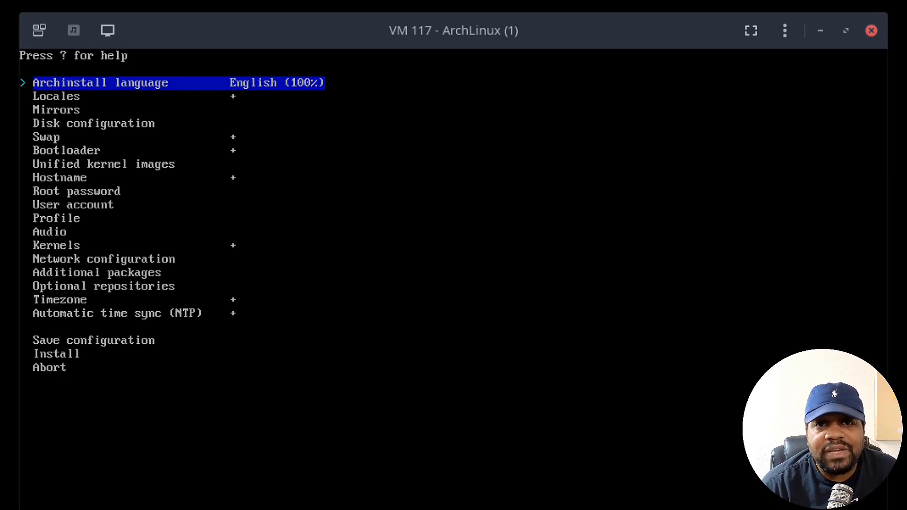
{"action": "key", "text": "Down"}
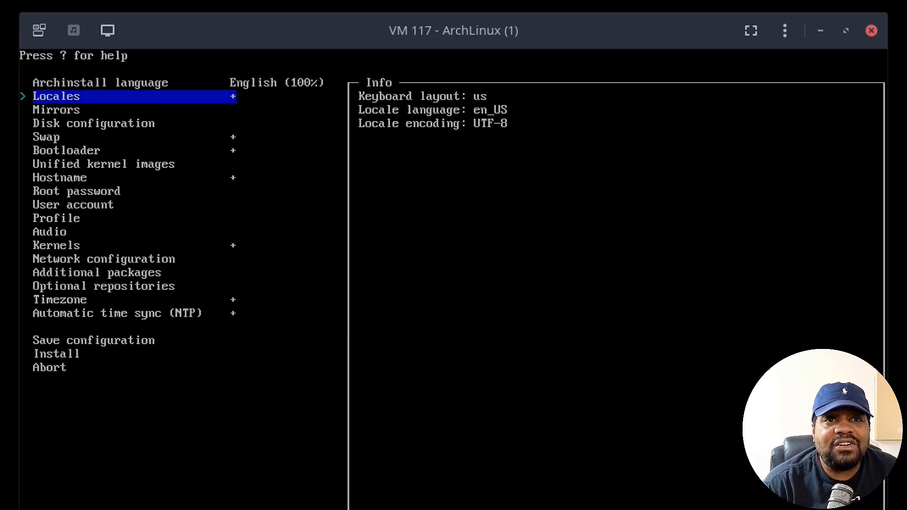
{"action": "key", "text": "Return"}
Leave locales unchanged and select United States as the mirror region.
{"action": "key", "text": "Down"}
{"action": "key", "text": "Escape"}
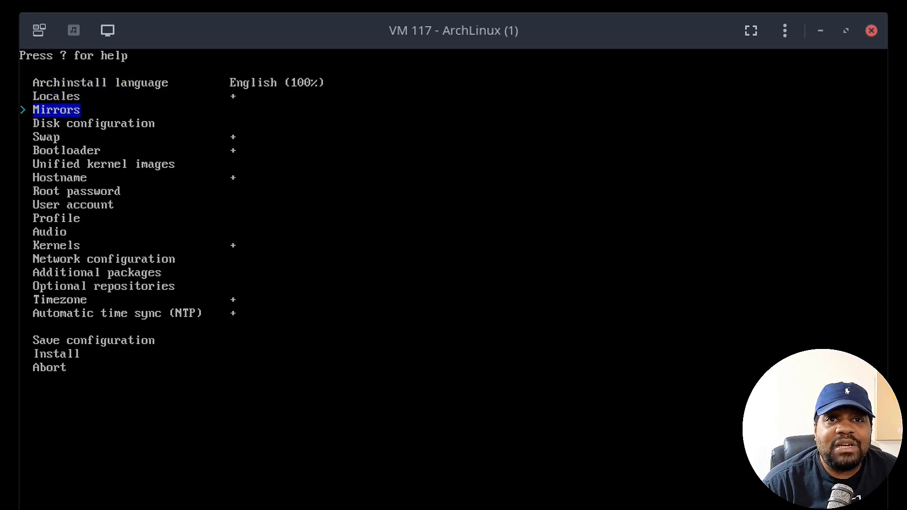
{"action": "key", "text": "Return"}
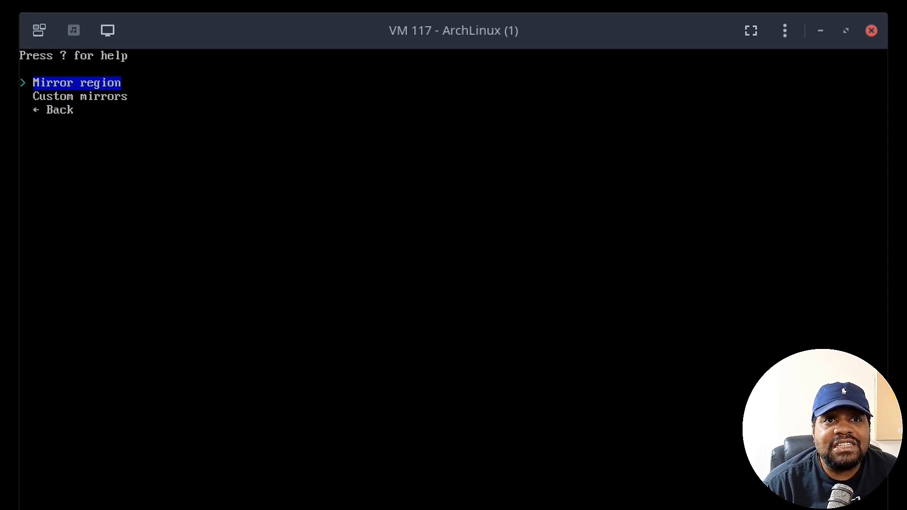
{"action": "key", "text": "Return"}
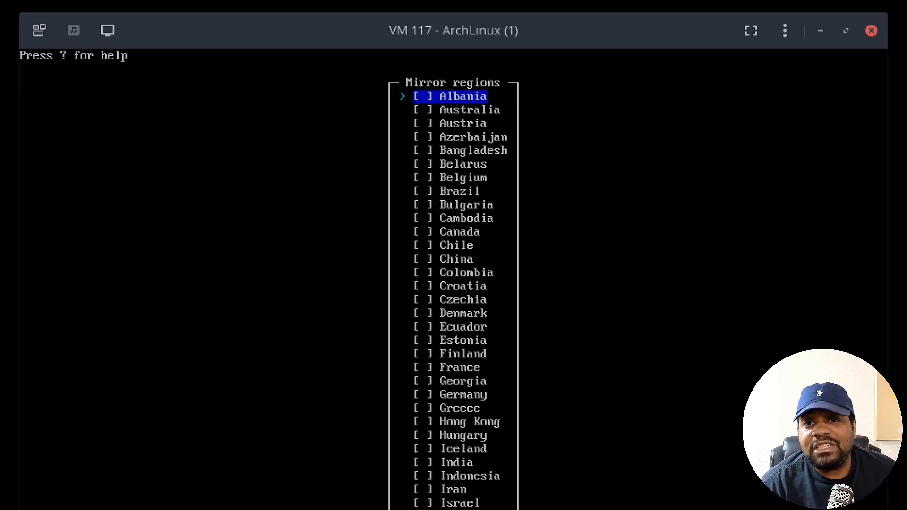
{"action": "key", "text": "Down"}
{"action": "key", "text": "Down"}
{"action": "key", "text": "Down"}
{"action": "key", "text": "Down"}
{"action": "key", "text": "Down"}
{"action": "key", "text": "Down"}
{"action": "key", "text": "Down"}
{"action": "key", "text": "Down"}
{"action": "key", "text": "Down"}
{"action": "key", "text": "Down"}
{"action": "key", "text": "Down"}
{"action": "key", "text": "Down"}
{"action": "key", "text": "Down"}
{"action": "key", "text": "Down"}
{"action": "key", "text": "Down"}
{"action": "key", "text": "Down"}
{"action": "key", "text": "Down"}
{"action": "key", "text": "Down"}
{"action": "key", "text": "Down"}
{"action": "key", "text": "Down"}
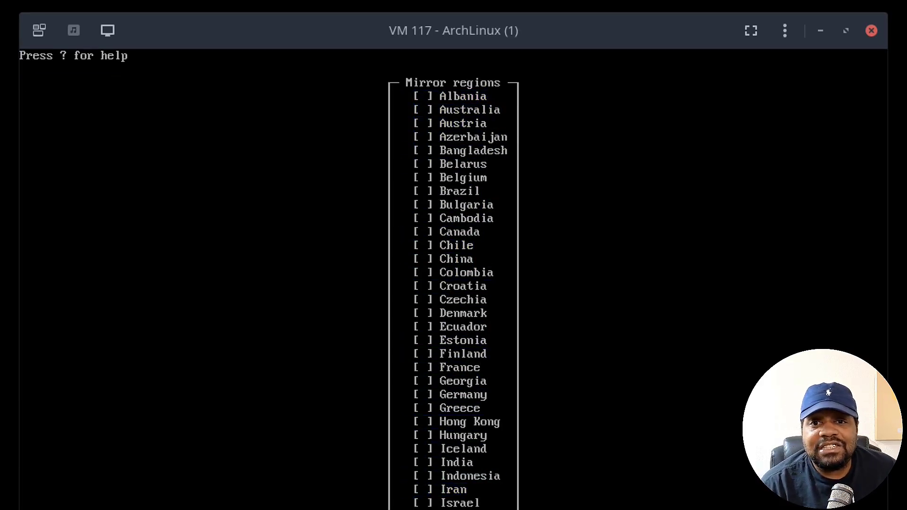
{"action": "key", "text": "Down"}
{"action": "key", "text": "Down"}
{"action": "key", "text": "Down"}
{"action": "key", "text": "Down"}
{"action": "key", "text": "Down"}
{"action": "key", "text": "Down"}
{"action": "key", "text": "Down"}
{"action": "key", "text": "Down"}
{"action": "key", "text": "Down"}
{"action": "key", "text": "Down"}
{"action": "key", "text": "Down"}
{"action": "key", "text": "Down"}
{"action": "key", "text": "Down"}
{"action": "key", "text": "Down"}
{"action": "key", "text": "Down"}
{"action": "key", "text": "Down"}
{"action": "key", "text": "Down"}
{"action": "key", "text": "Down"}
{"action": "key", "text": "Down"}
{"action": "key", "text": "Down"}
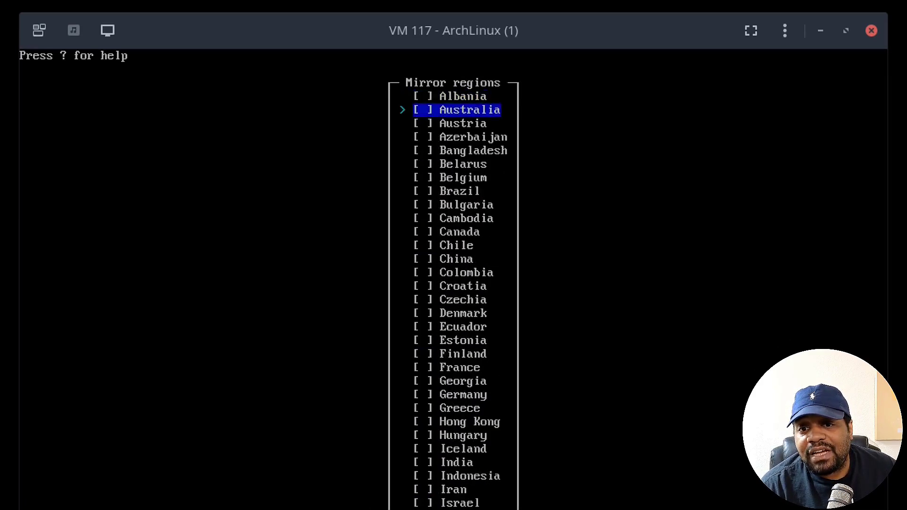
{"action": "key", "text": "Down"}
{"action": "key", "text": "Down"}
{"action": "key", "text": "Down"}
{"action": "key", "text": "Down"}
{"action": "key", "text": "Down"}
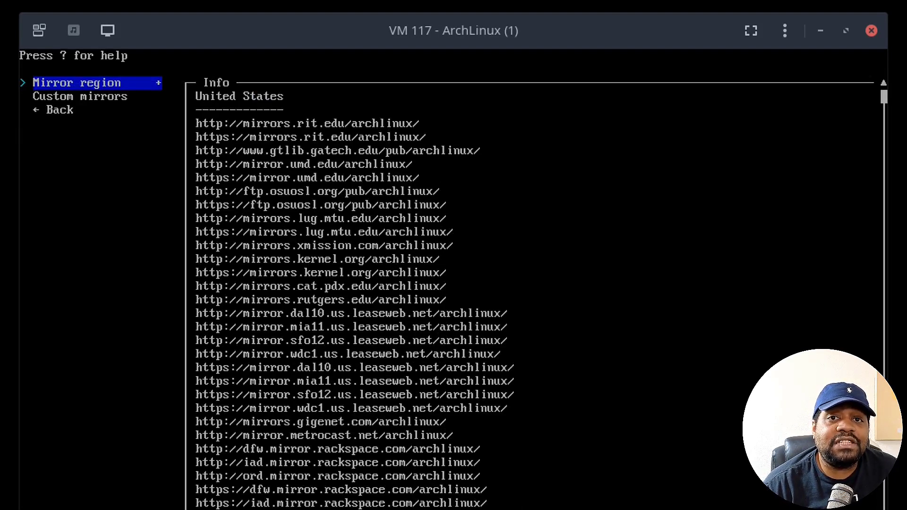
{"action": "key", "text": "Down"}
{"action": "key", "text": "Down"}
Return to the main menu and open Disk configuration's partitioning type choices.
{"action": "key", "text": "Return"}
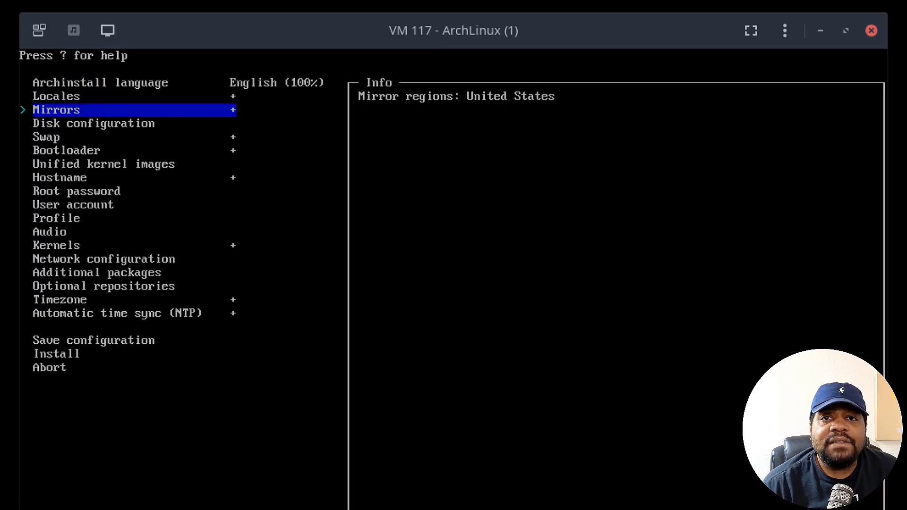
{"action": "key", "text": "Down"}
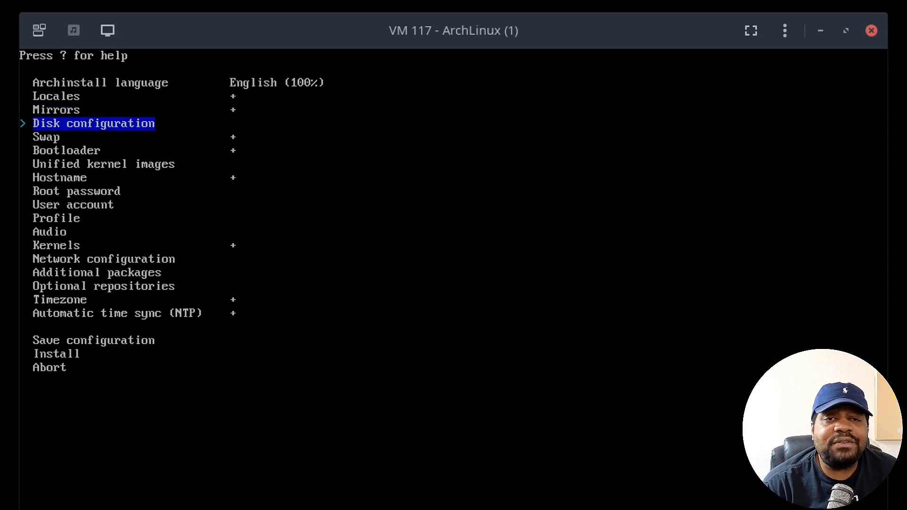
{"action": "key", "text": "Return"}
{"action": "key", "text": "Return"}
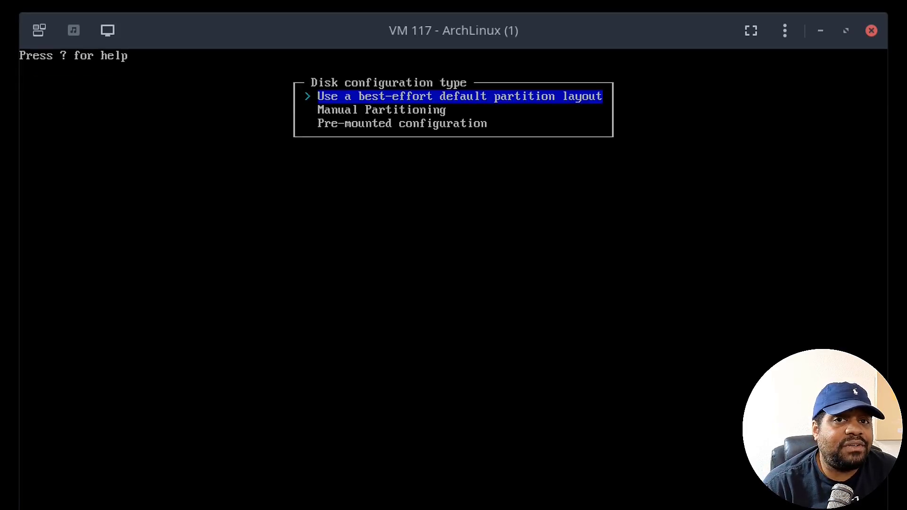
Choose the best-effort default layout on the Virtio Block Device with ext4 filesystem.
{"action": "key", "text": "Down"}
{"action": "key", "text": "Up"}
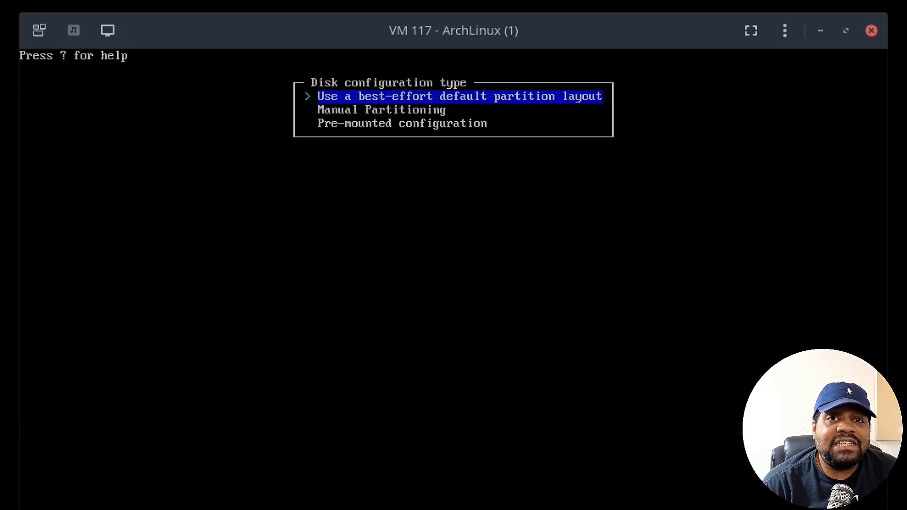
{"action": "key", "text": "Return"}
{"action": "key", "text": "space"}
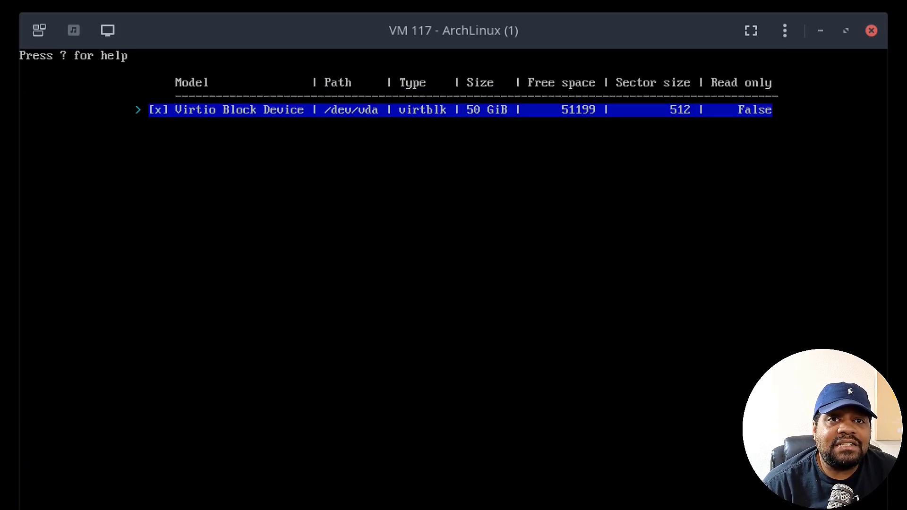
{"action": "key", "text": "Return"}
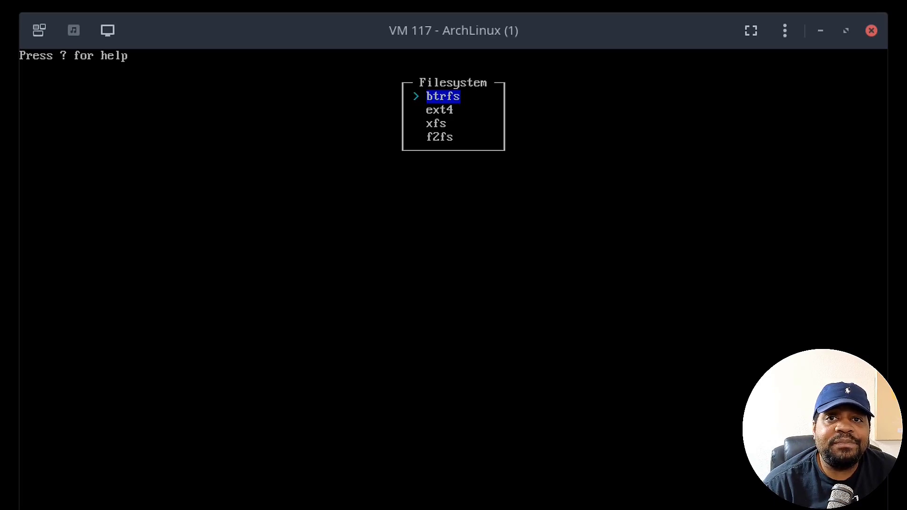
{"action": "key", "text": "Down"}
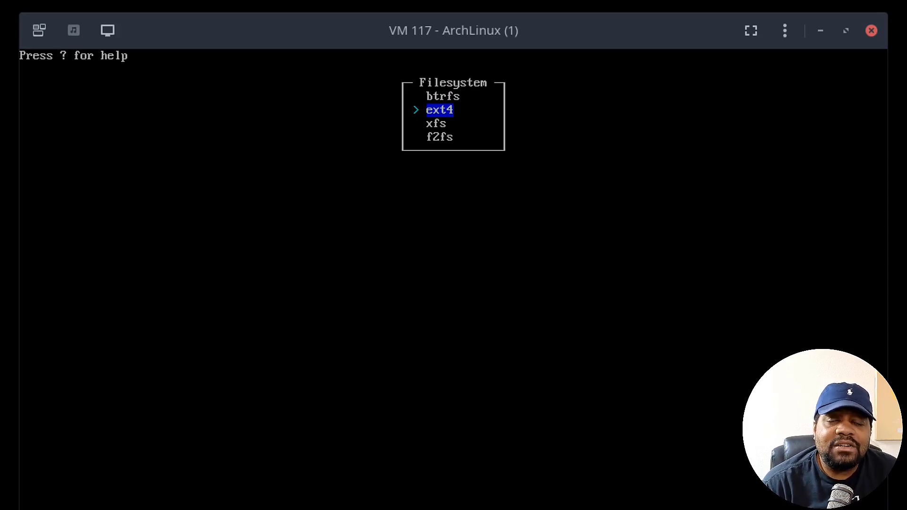
{"action": "key", "text": "Return"}
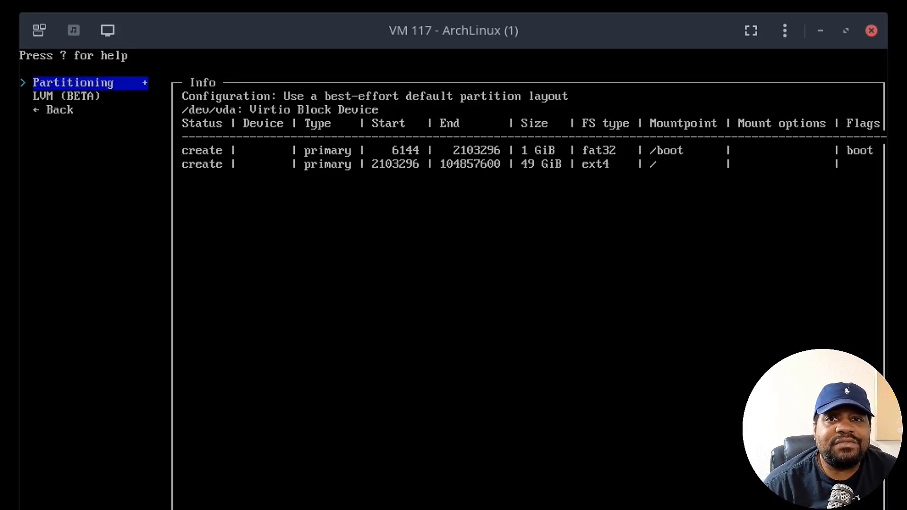
Redo the partitioning on the Virtio disk with ext4, then return to the main menu.
{"action": "key", "text": "Down"}
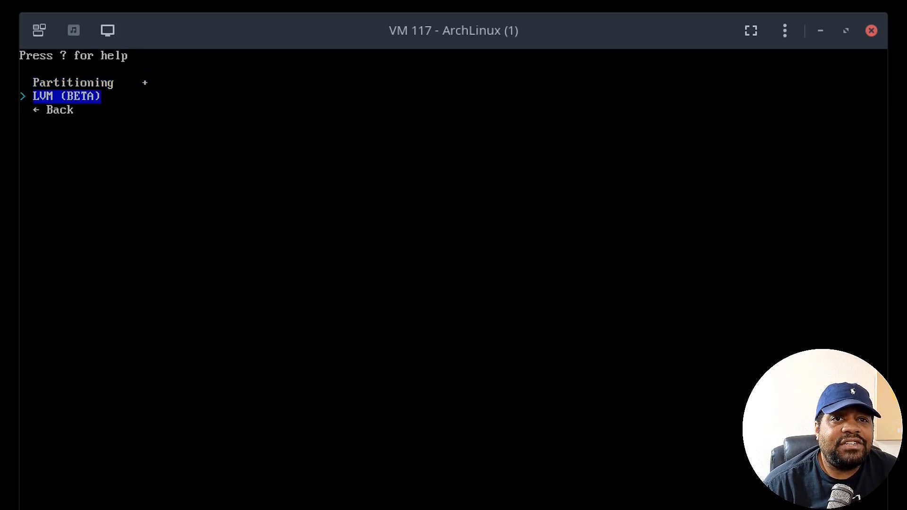
{"action": "key", "text": "Up"}
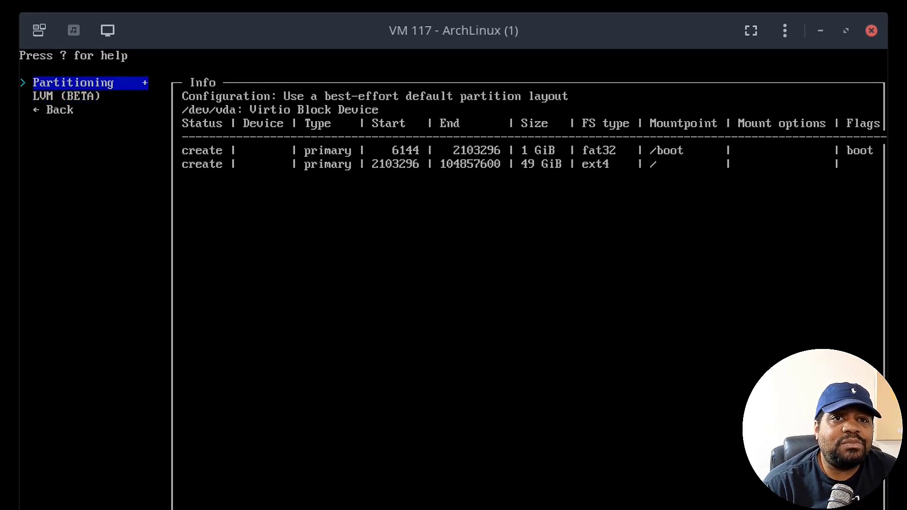
{"action": "key", "text": "Return"}
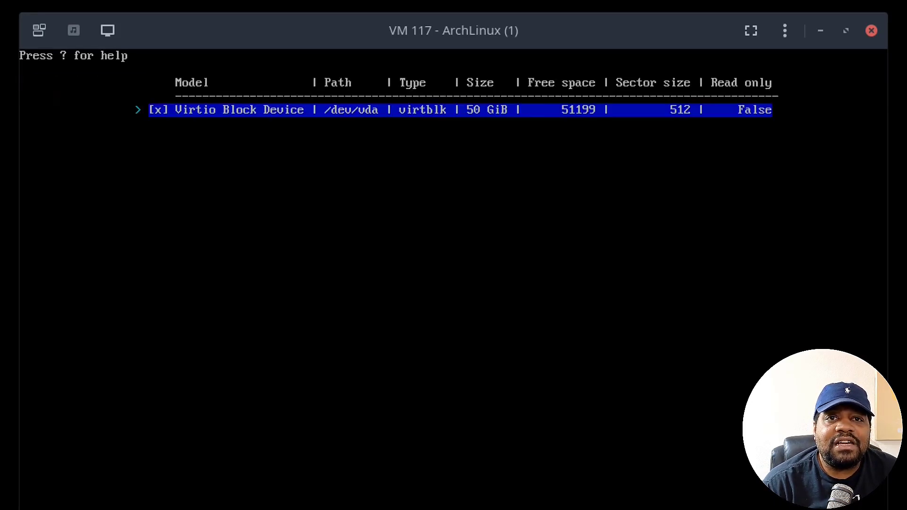
{"action": "key", "text": "Return"}
{"action": "key", "text": "Down"}
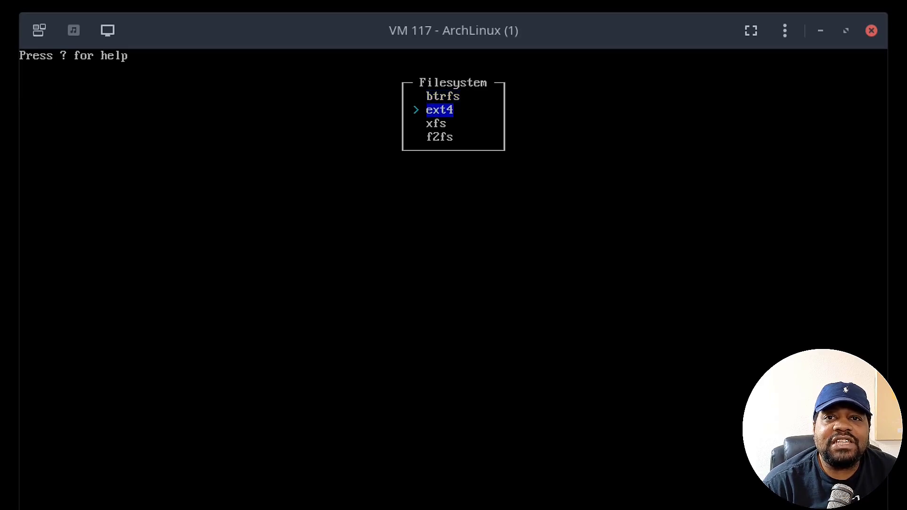
{"action": "key", "text": "Return"}
{"action": "key", "text": "Down"}
{"action": "key", "text": "Down"}
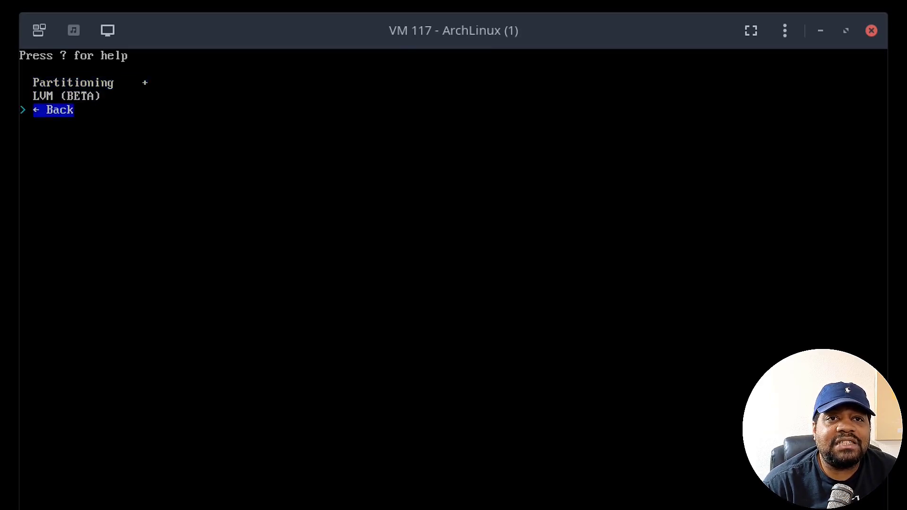
{"action": "key", "text": "Return"}
{"action": "key", "text": "Down"}
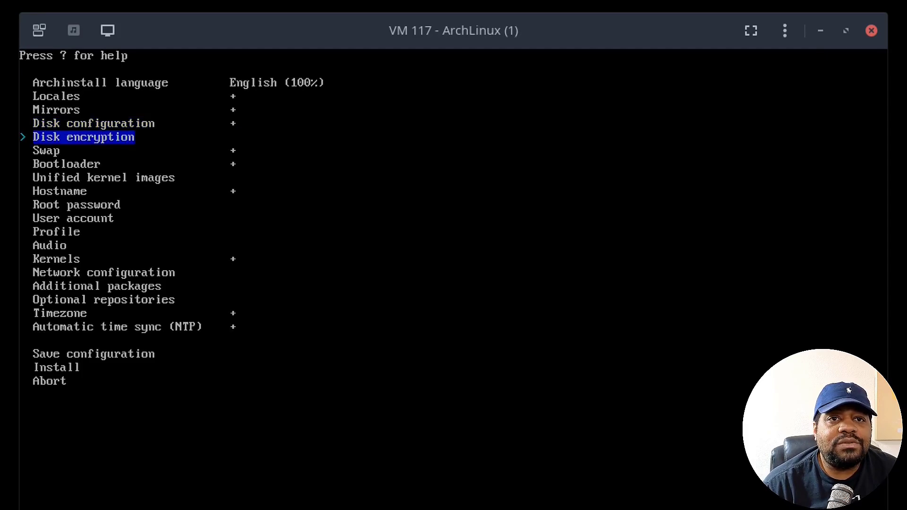
Keep swap on zram enabled by answering Yes.
{"action": "key", "text": "Down"}
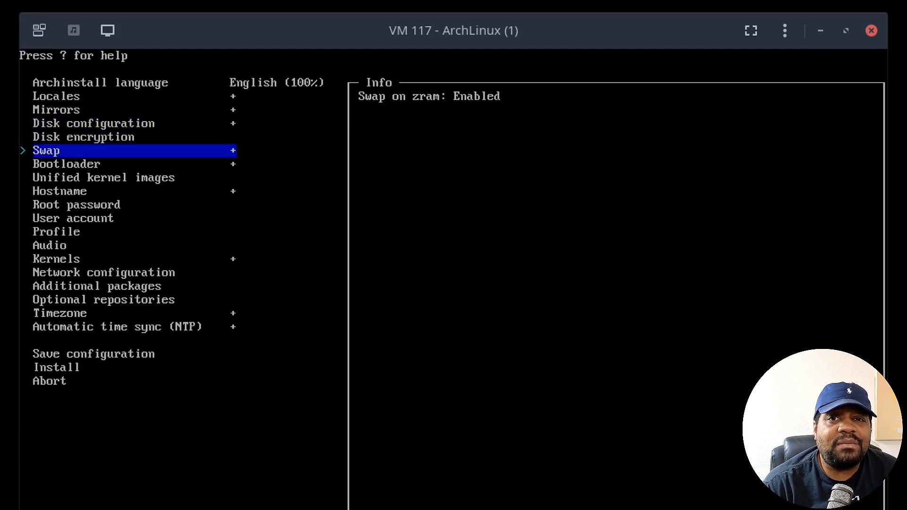
{"action": "key", "text": "Return"}
{"action": "key", "text": "Right"}
{"action": "key", "text": "Return"}
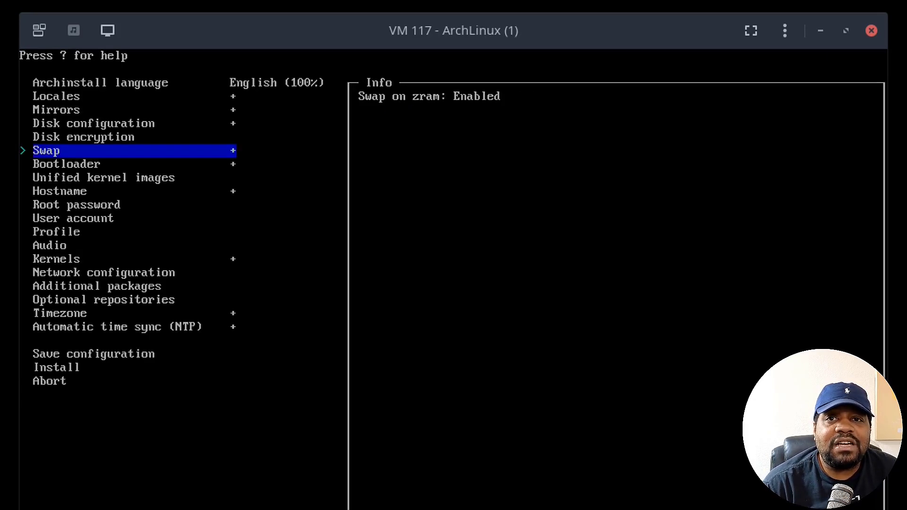
{"action": "key", "text": "Down"}
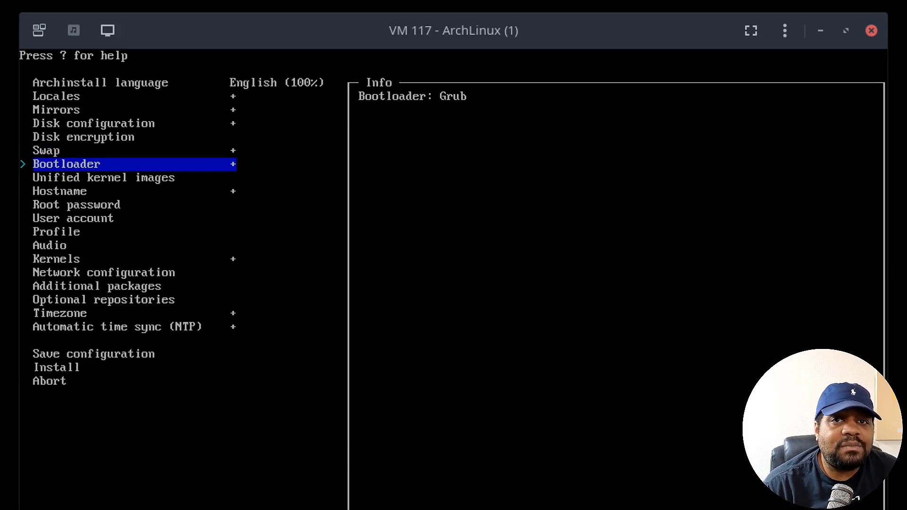
{"action": "key", "text": "Down"}
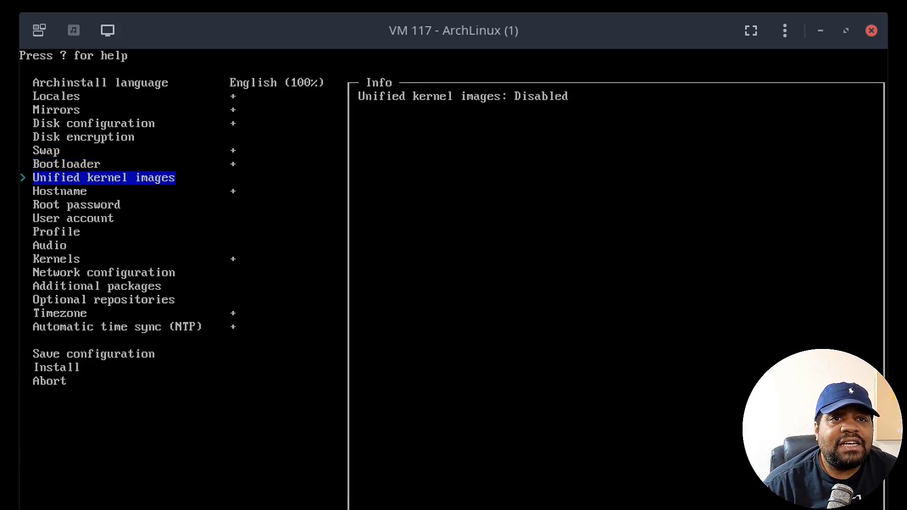
{"action": "key", "text": "Down"}
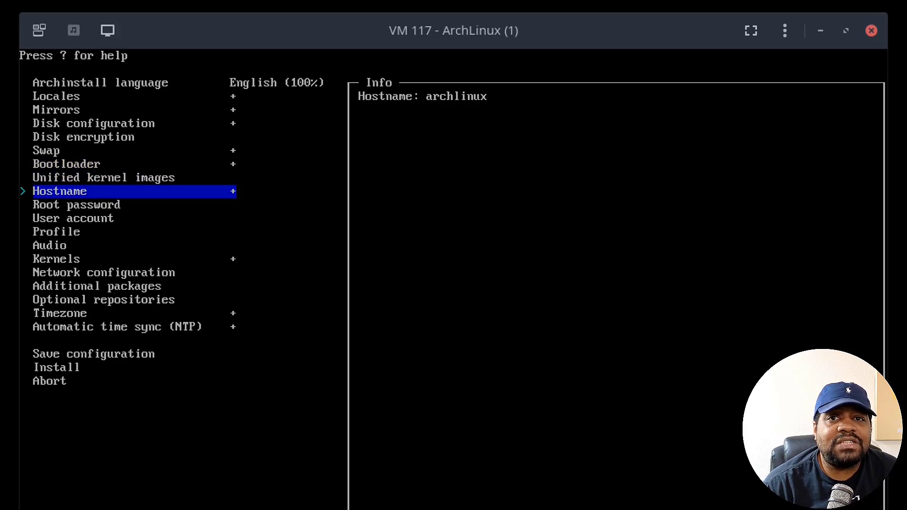
{"action": "key", "text": "Down"}
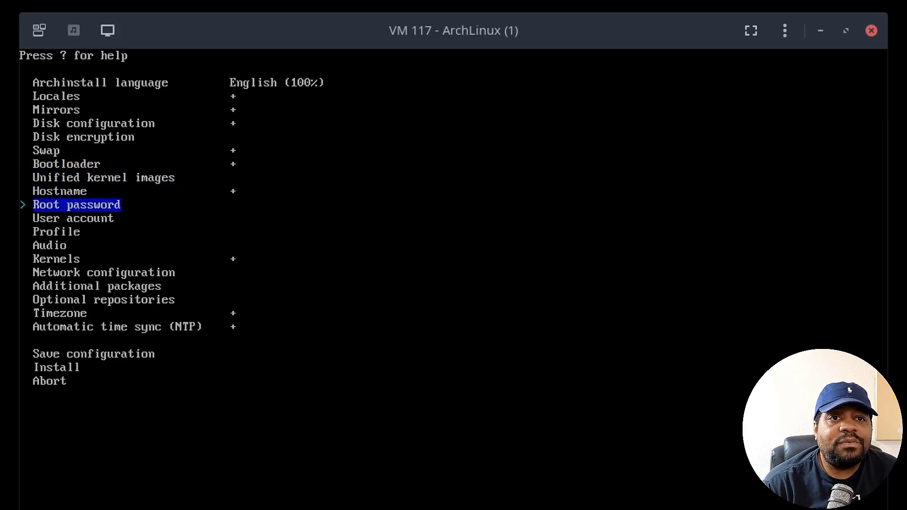
Enter and confirm the root password.
{"action": "key", "text": "Return"}
{"action": "type", "text": "**********"}
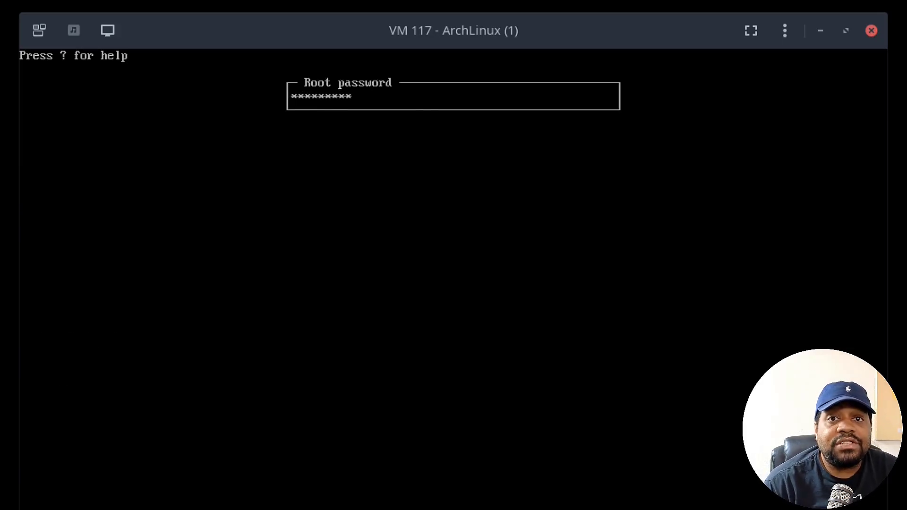
{"action": "key", "text": "Return"}
{"action": "type", "text": "**********"}
{"action": "key", "text": "Return"}
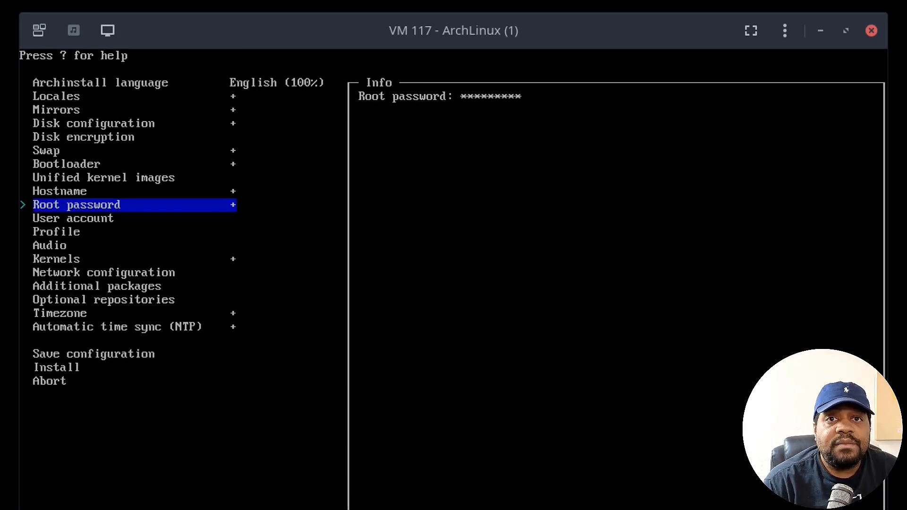
{"action": "key", "text": "Down"}
Add a user account with its username and confirmed password, grant sudo rights, and save.
{"action": "key", "text": "Return"}
{"action": "key", "text": "Return"}
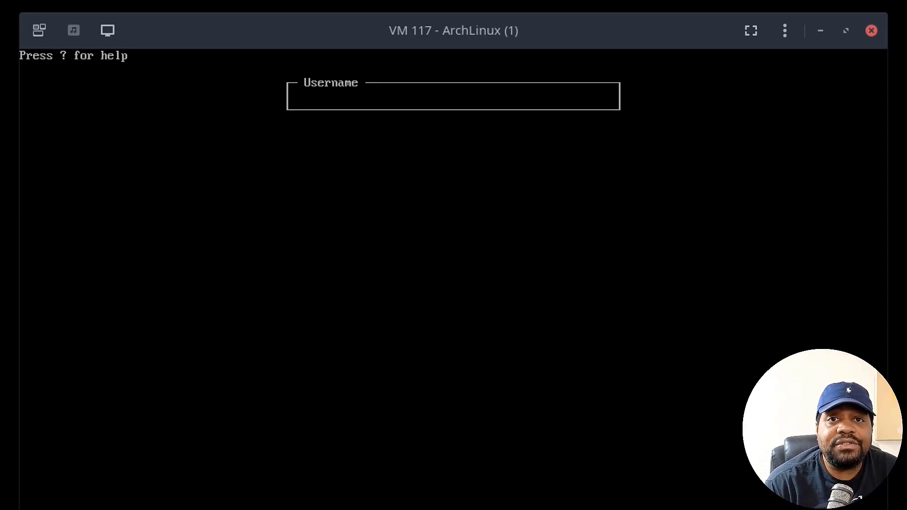
{"action": "type", "text": "josh"}
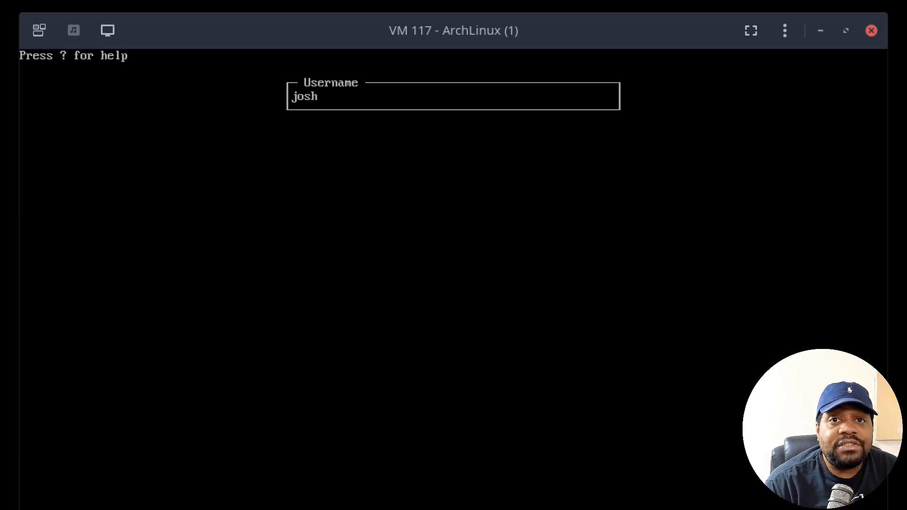
{"action": "key", "text": "Return"}
{"action": "type", "text": "*********"}
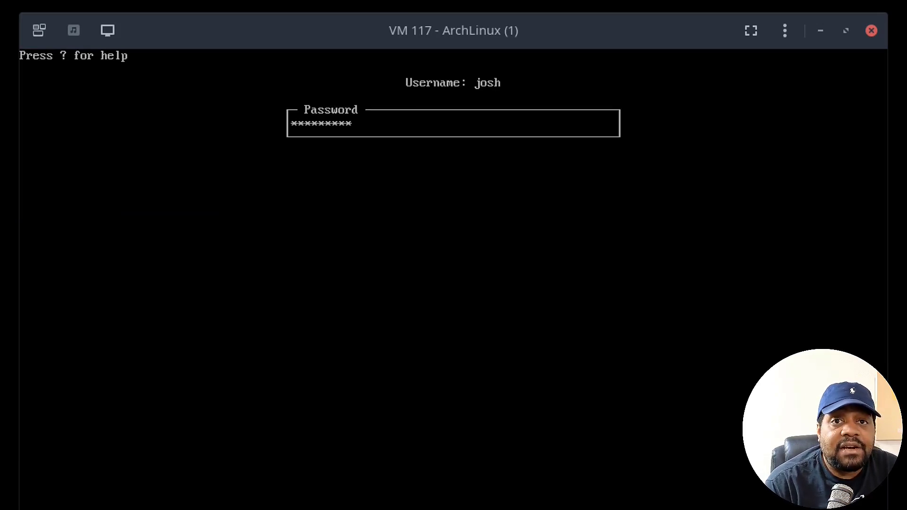
{"action": "key", "text": "Return"}
{"action": "type", "text": "**********"}
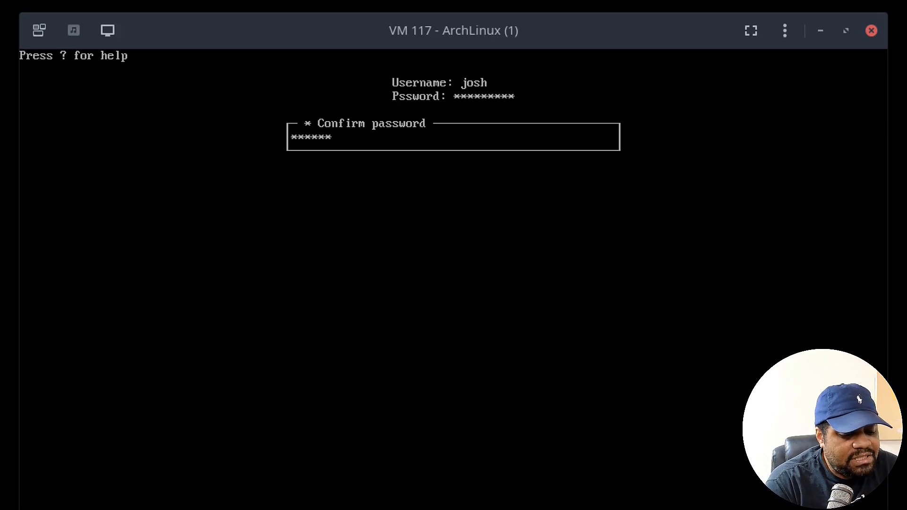
{"action": "key", "text": "Return"}
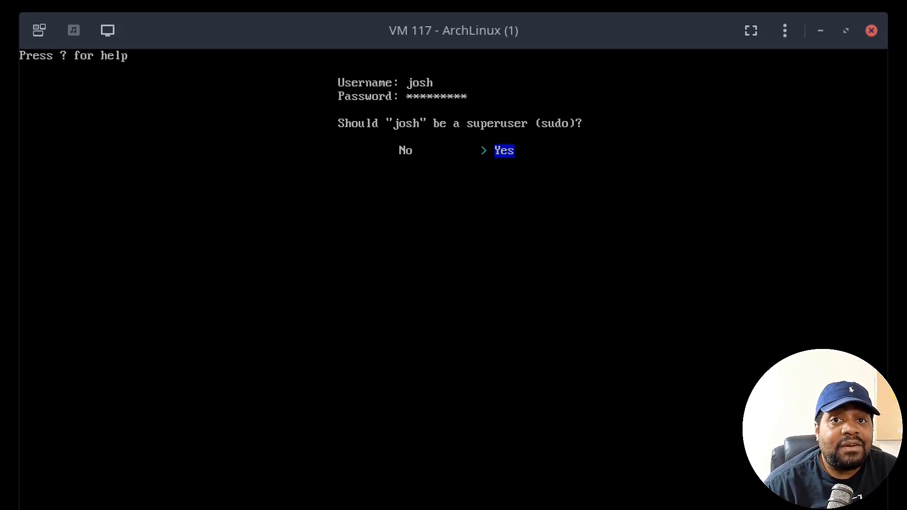
{"action": "key", "text": "Return"}
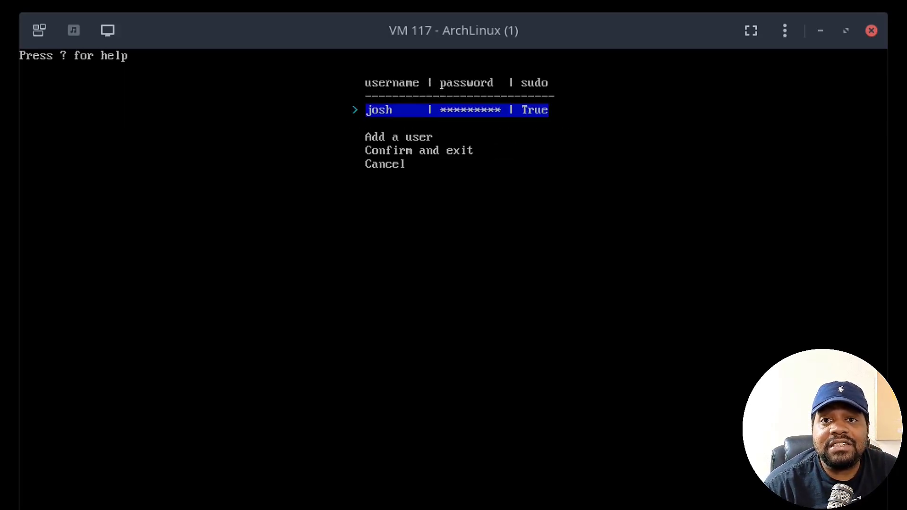
{"action": "key", "text": "Down"}
{"action": "key", "text": "Down"}
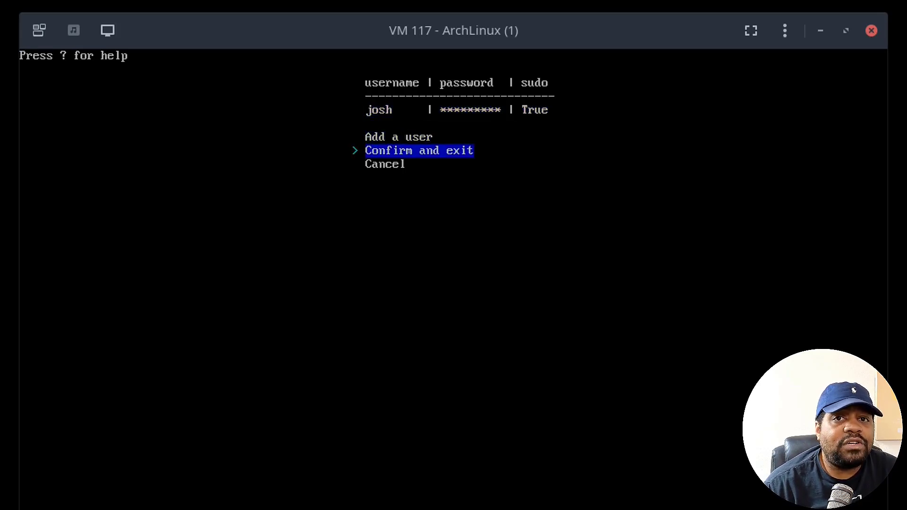
{"action": "key", "text": "Return"}
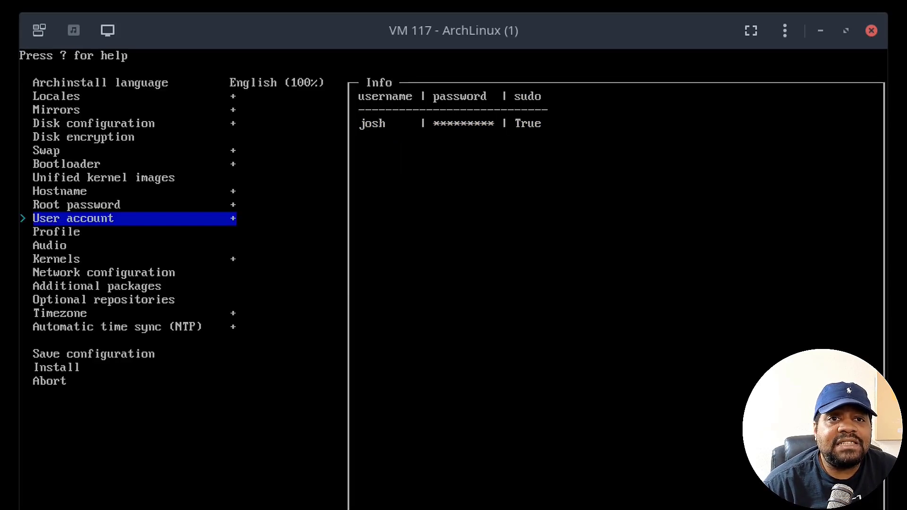
{"action": "key", "text": "Down"}
Choose the Desktop profile type and tick Xfce4 as the desktop environment.
{"action": "key", "text": "Return"}
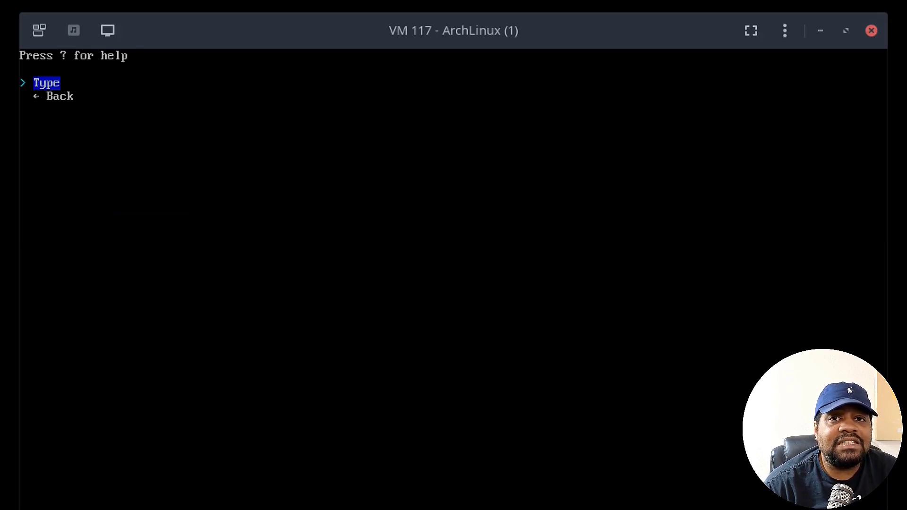
{"action": "key", "text": "Return"}
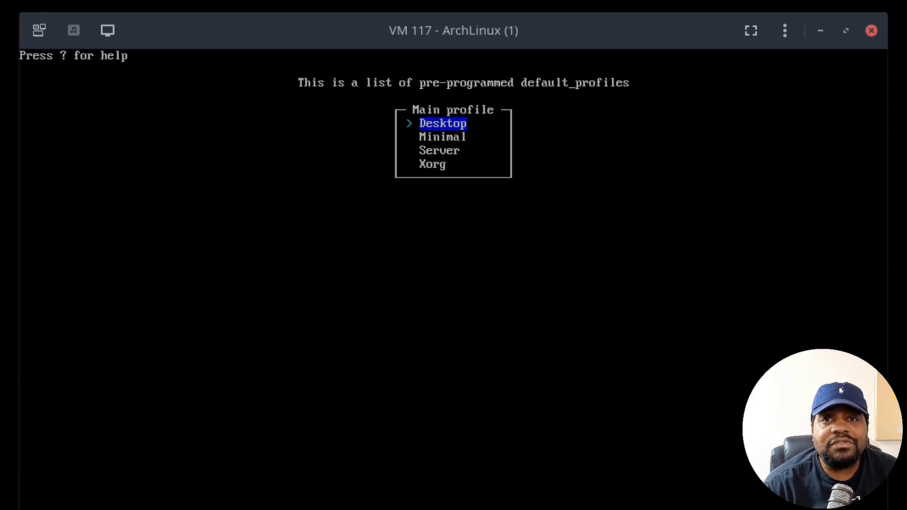
{"action": "key", "text": "Return"}
{"action": "key", "text": "Down"}
{"action": "key", "text": "Down"}
{"action": "key", "text": "Down"}
{"action": "key", "text": "Down"}
{"action": "key", "text": "Down"}
{"action": "key", "text": "Down"}
{"action": "key", "text": "Down"}
{"action": "key", "text": "Down"}
{"action": "key", "text": "Down"}
{"action": "key", "text": "Down"}
{"action": "key", "text": "Down"}
{"action": "key", "text": "Down"}
{"action": "key", "text": "Down"}
{"action": "key", "text": "Down"}
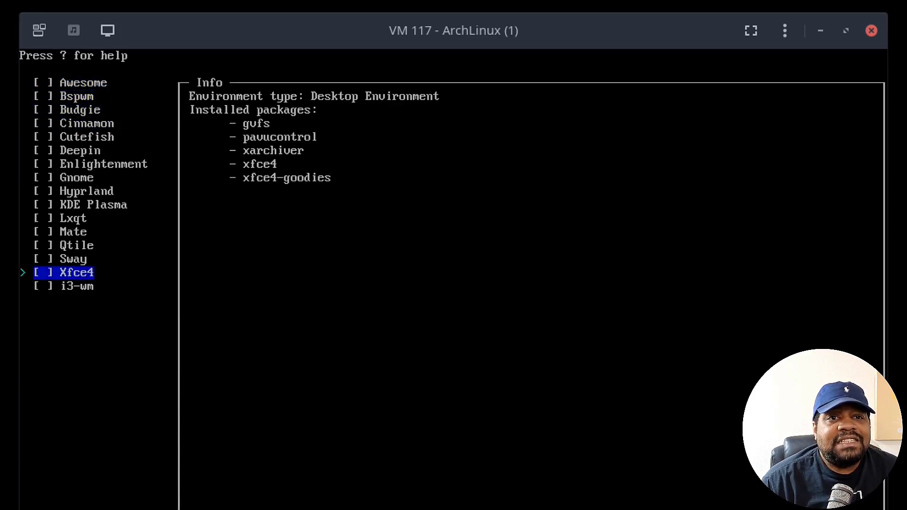
{"action": "key", "text": "space"}
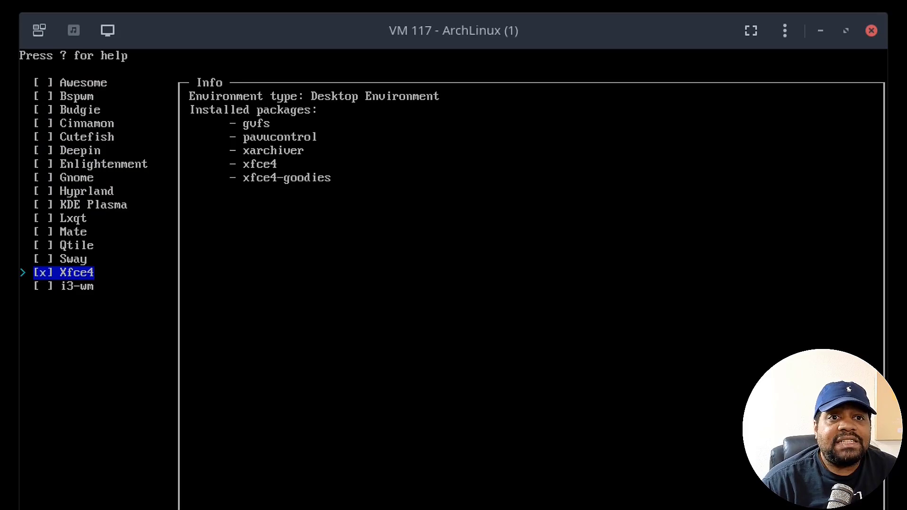
{"action": "key", "text": "Return"}
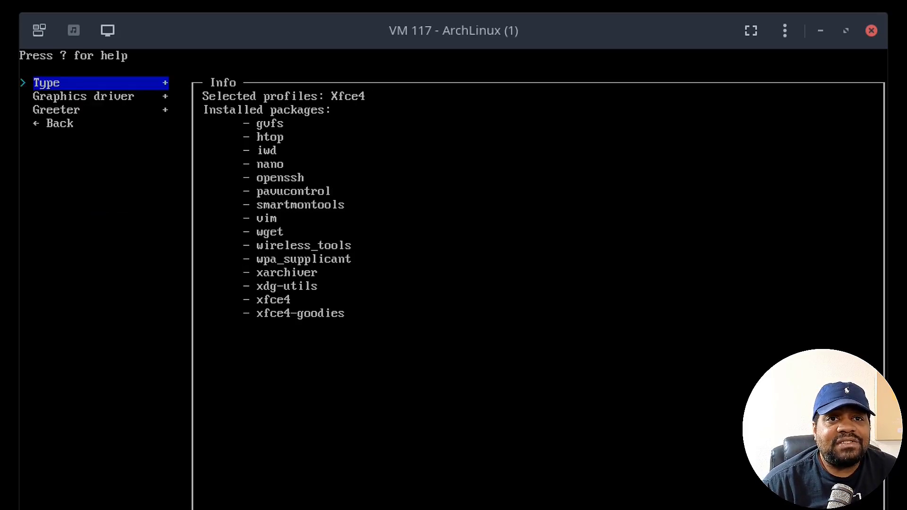
Keep the default All open-source graphics driver and greeter, then return to the main menu.
{"action": "key", "text": "Down"}
{"action": "key", "text": "Up"}
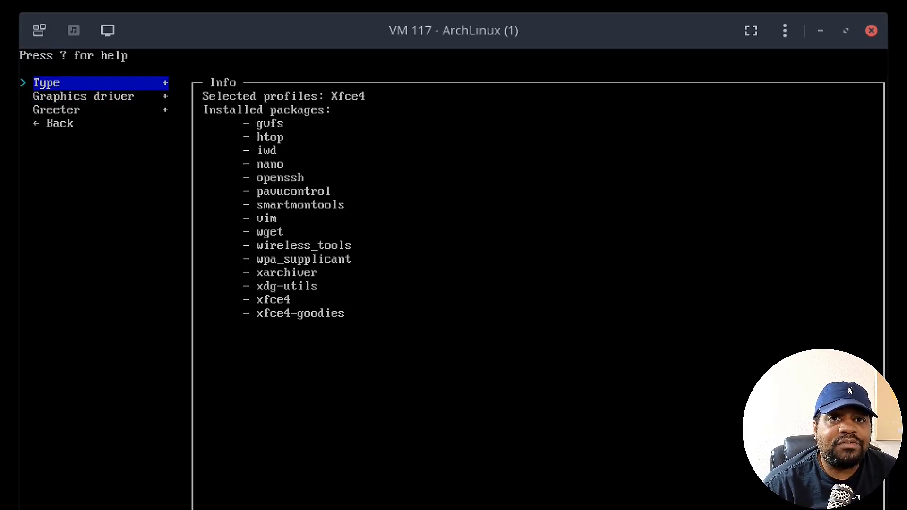
{"action": "key", "text": "Down"}
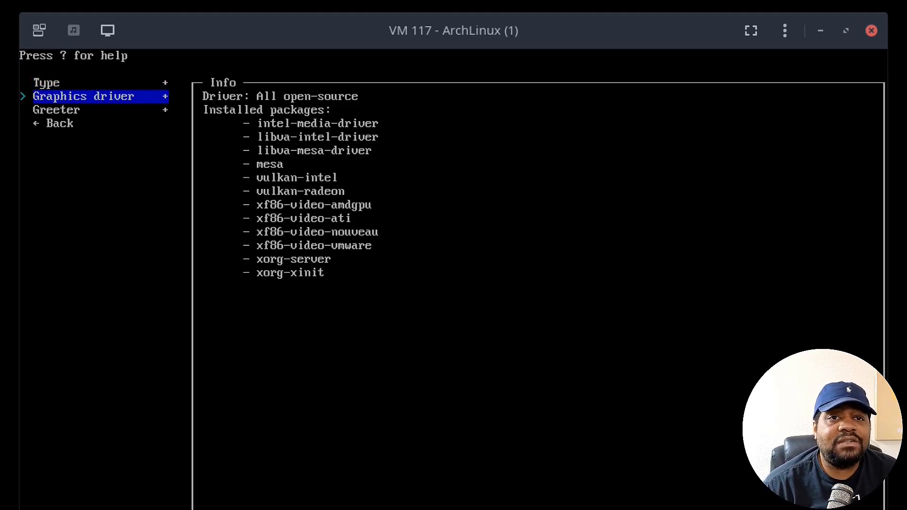
{"action": "key", "text": "Down"}
{"action": "key", "text": "Down"}
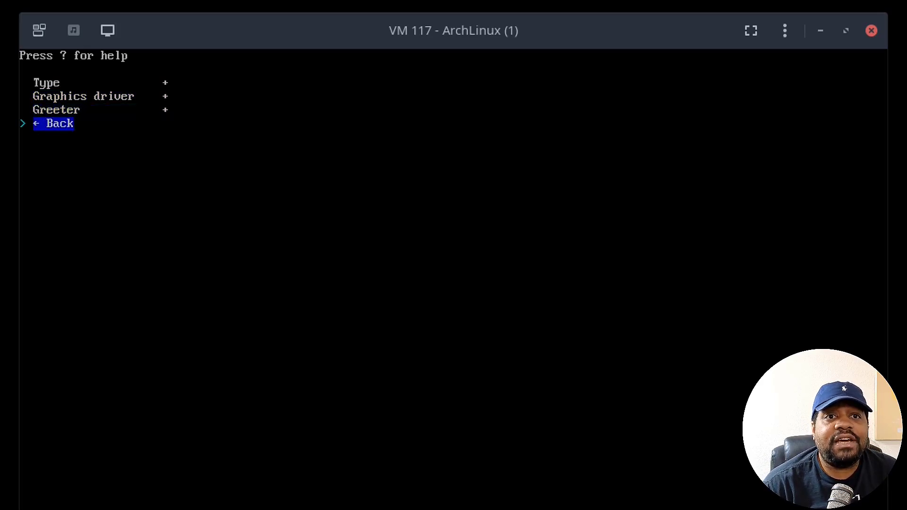
{"action": "key", "text": "Return"}
{"action": "key", "text": "Down"}
{"action": "key", "text": "Down"}
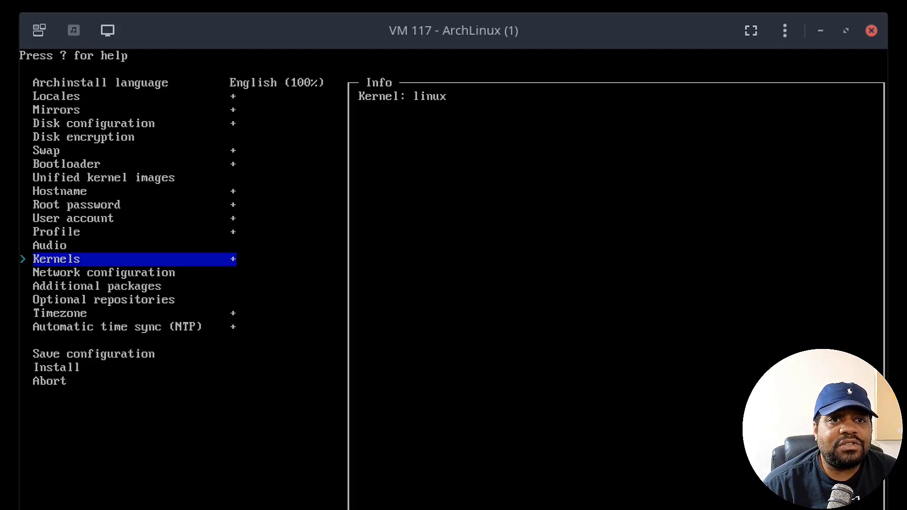
Set network configuration to copy the ISO network configuration to the installation.
{"action": "key", "text": "Down"}
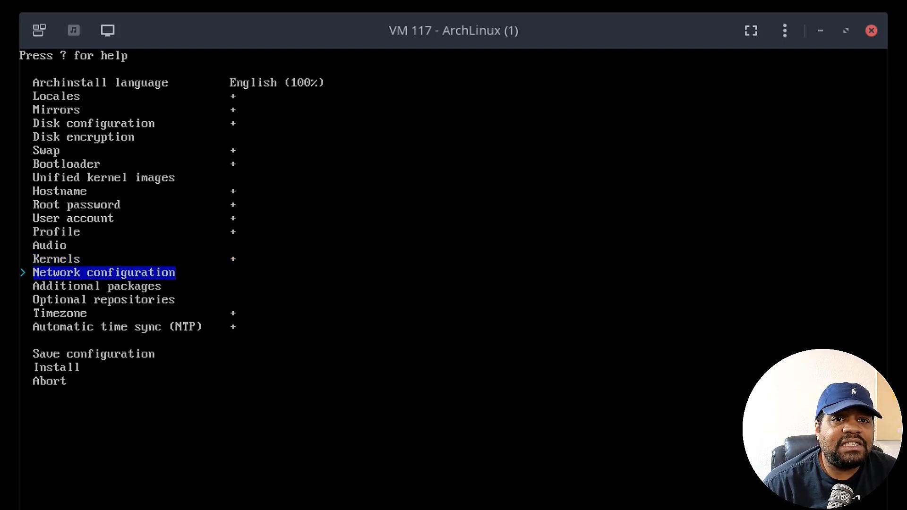
{"action": "key", "text": "Return"}
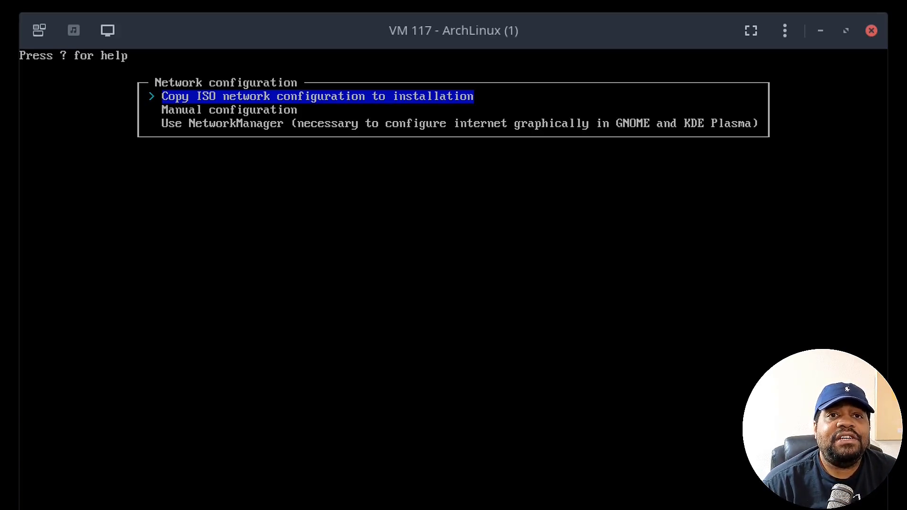
{"action": "key", "text": "Down"}
{"action": "key", "text": "Down"}
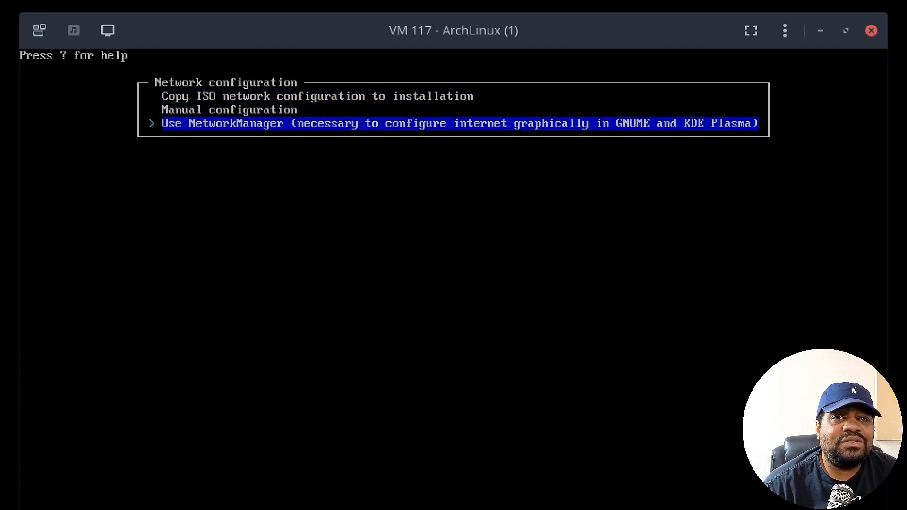
{"action": "key", "text": "Up"}
{"action": "key", "text": "Up"}
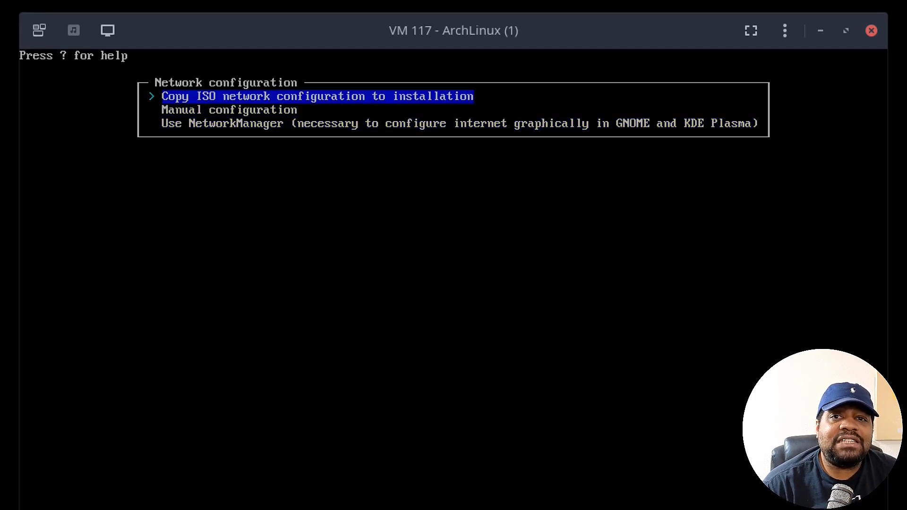
{"action": "key", "text": "Return"}
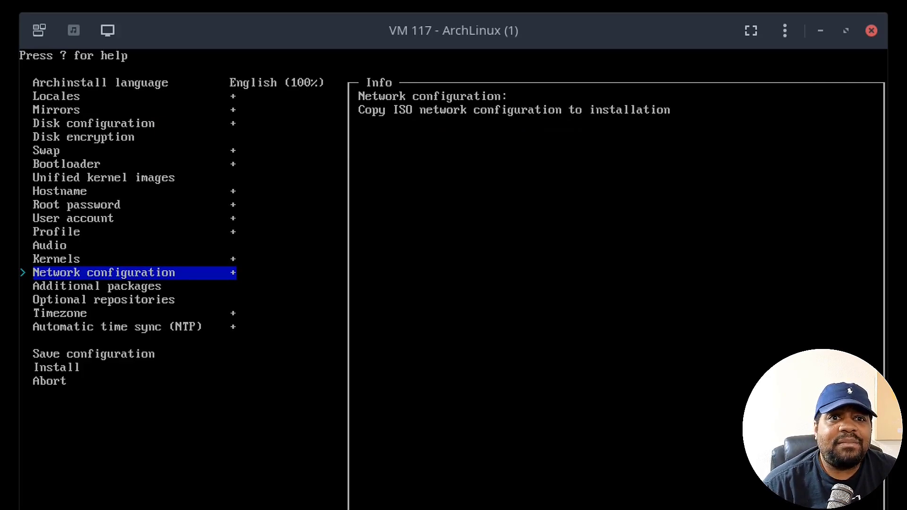
Enable the multilib optional repository, leaving Timezone UTC and NTP enabled.
{"action": "key", "text": "Down"}
{"action": "key", "text": "Down"}
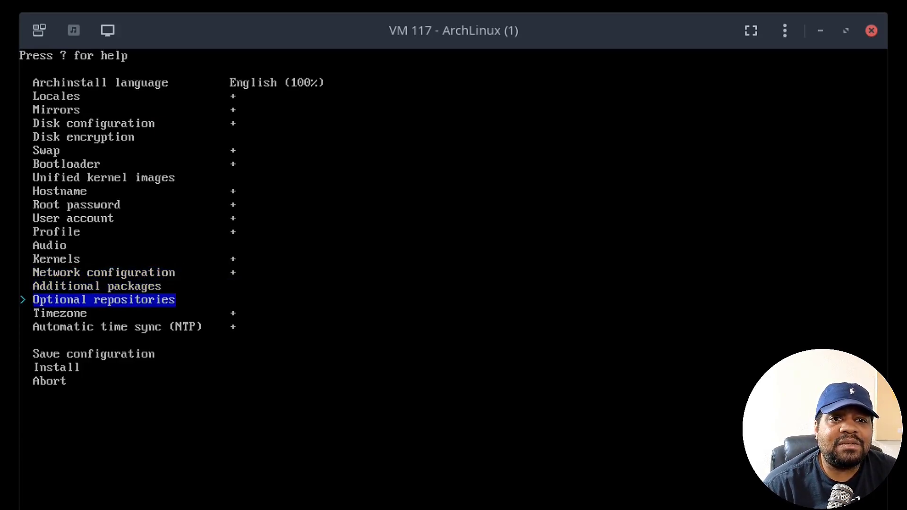
{"action": "key", "text": "Down"}
{"action": "key", "text": "Up"}
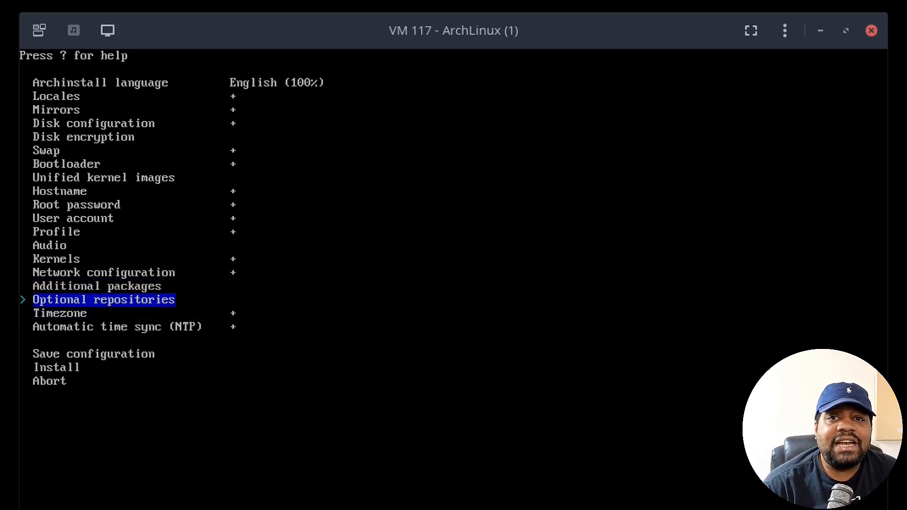
{"action": "key", "text": "Return"}
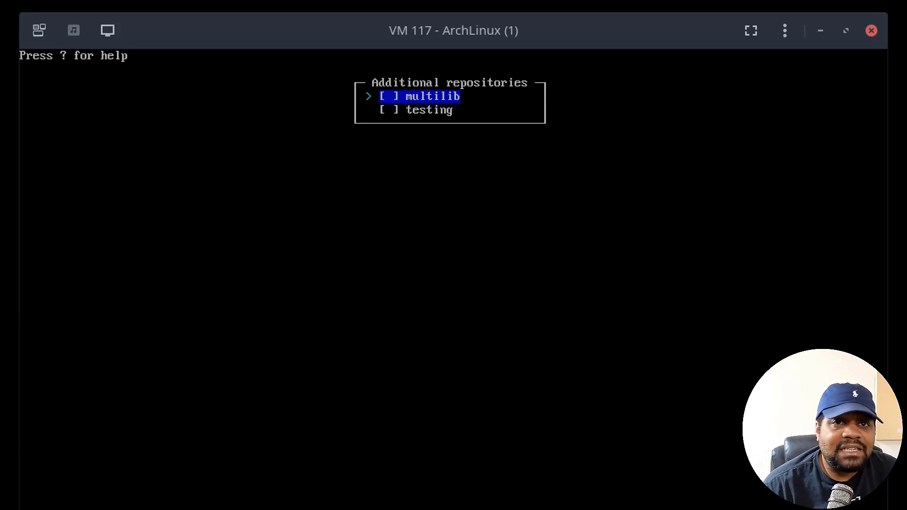
{"action": "key", "text": "Return"}
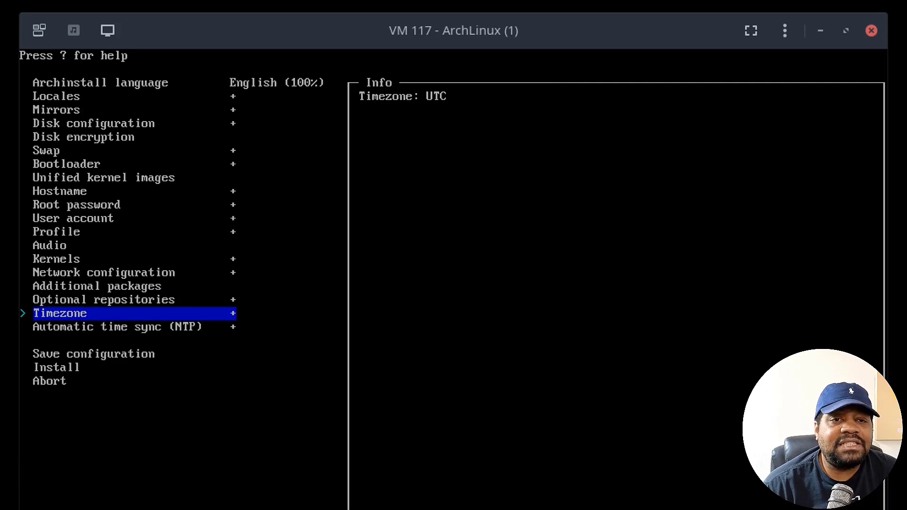
{"action": "key", "text": "Down"}
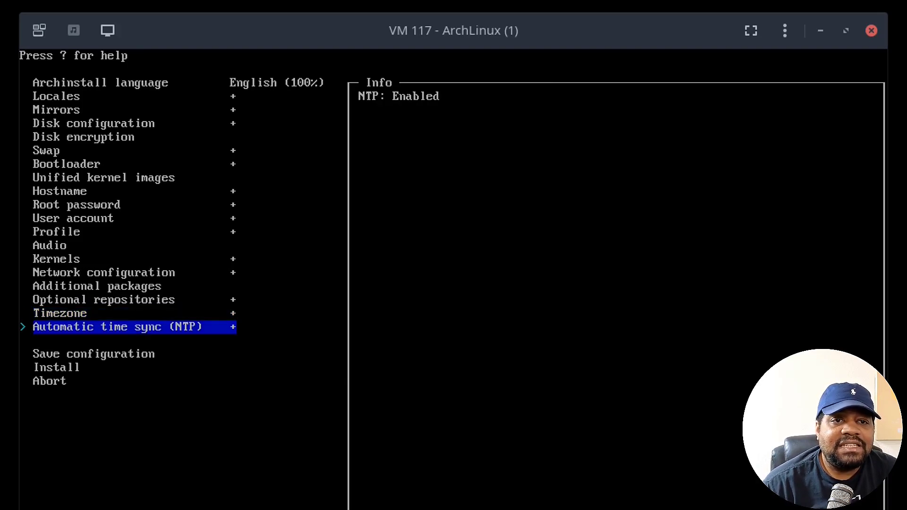
{"action": "key", "text": "Down"}
{"action": "key", "text": "Down"}
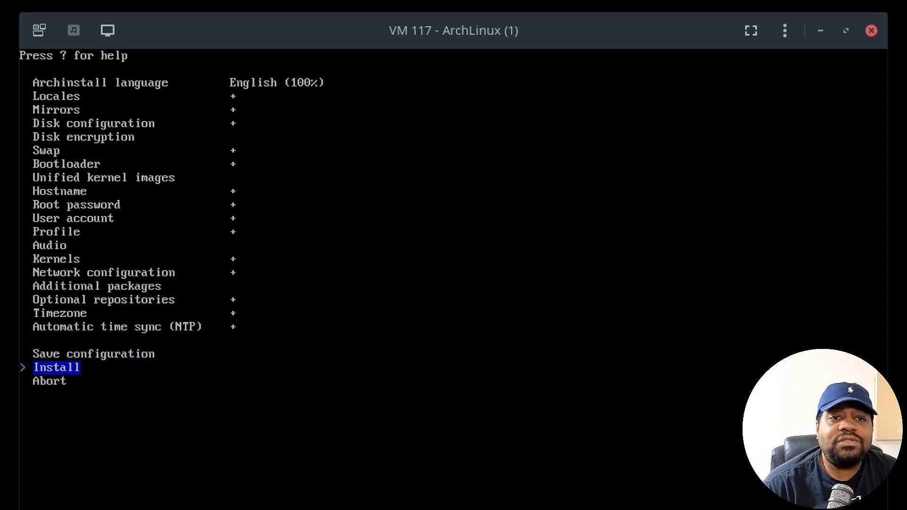
Select Install to show the configuration summary and final confirmation prompt.
{"action": "key", "text": "Return"}
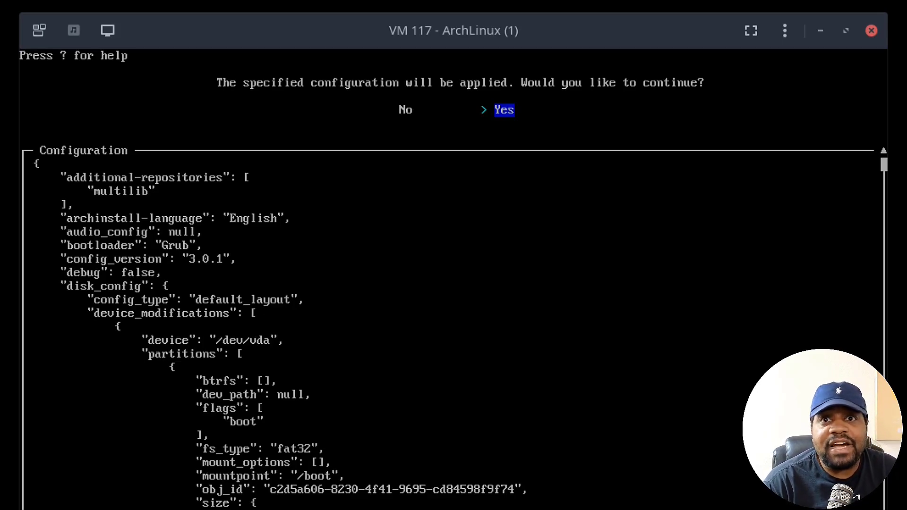
Accept the configuration with Yes so archinstall starts formatting /dev/vda and installing.
{"action": "key", "text": "Return"}
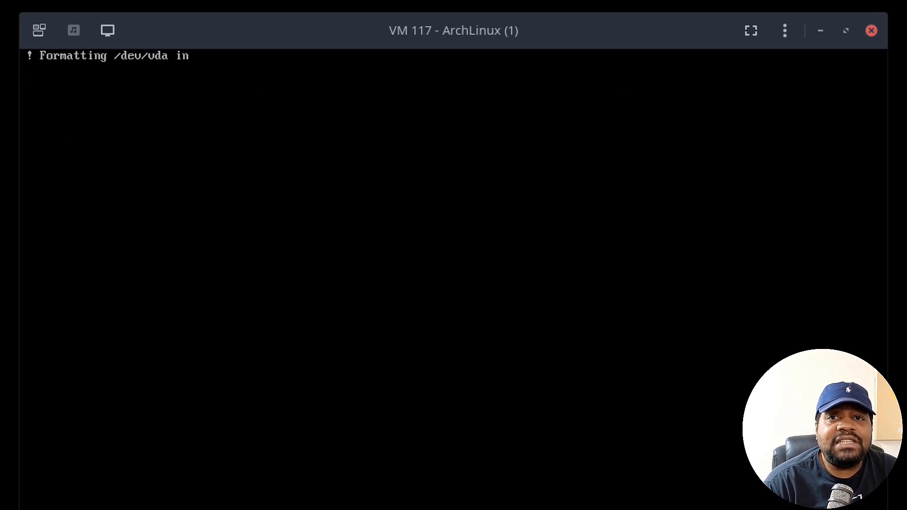